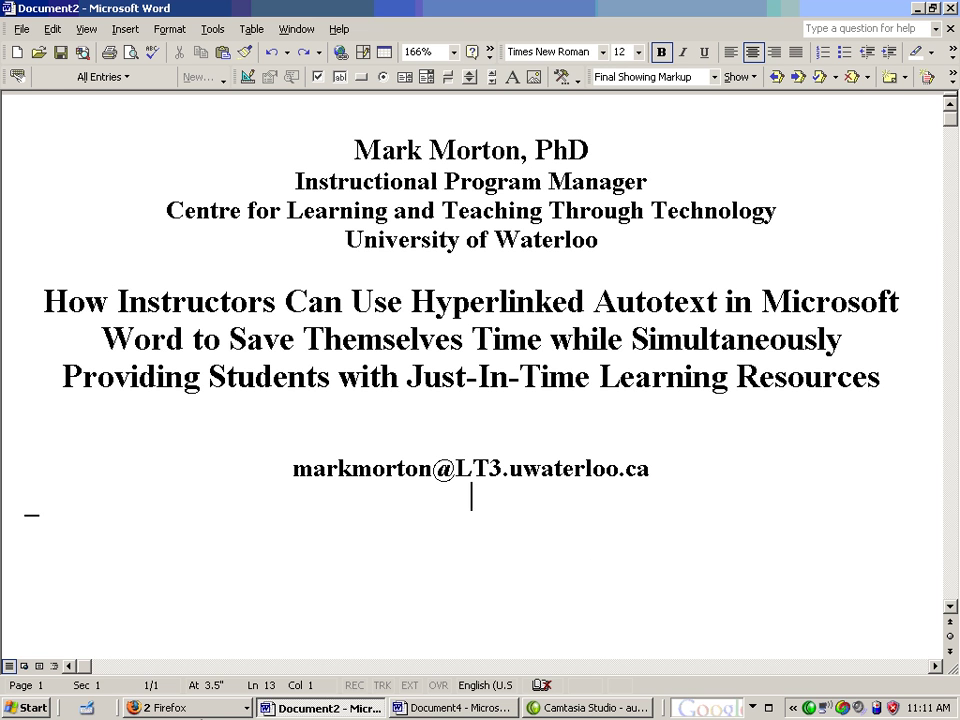
Switch to Firefox and view the Centre for Learning and Teaching Through Technology (LT3) website
click(217, 708)
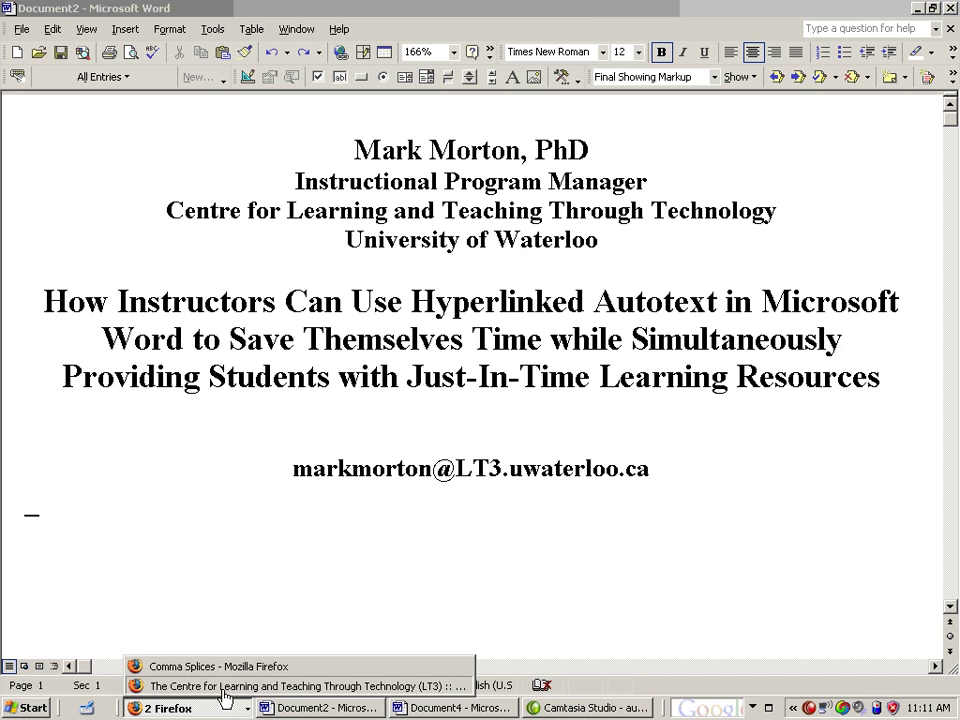
click(222, 686)
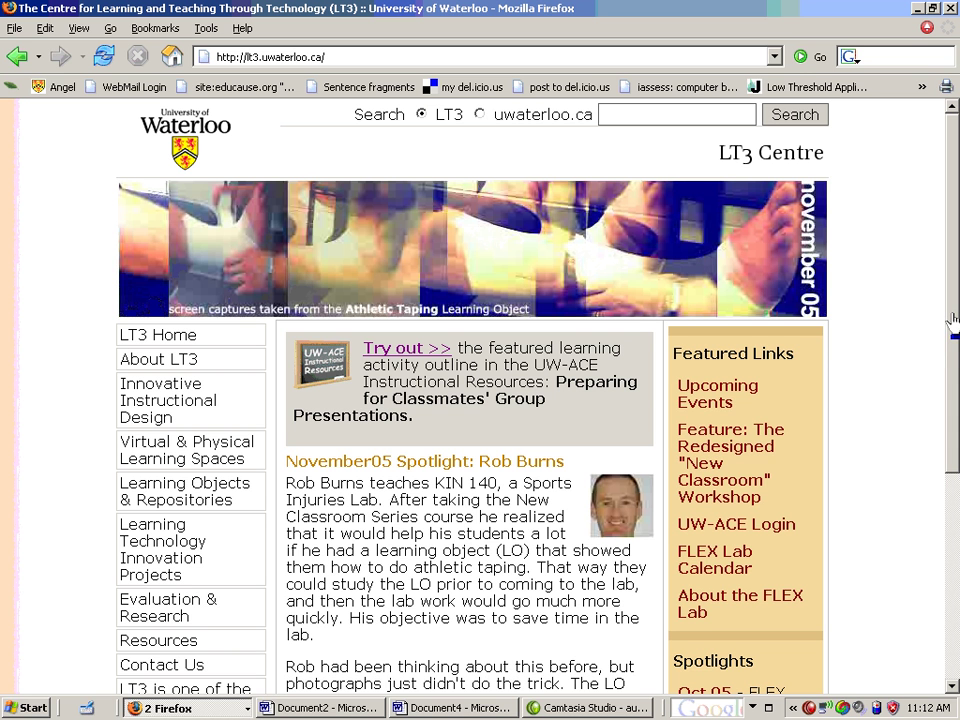
In Word's Document4, insert the AutoText comment on italicizing titles of novels and movies after the essay title, ending it with a period
click(329, 709)
click(452, 708)
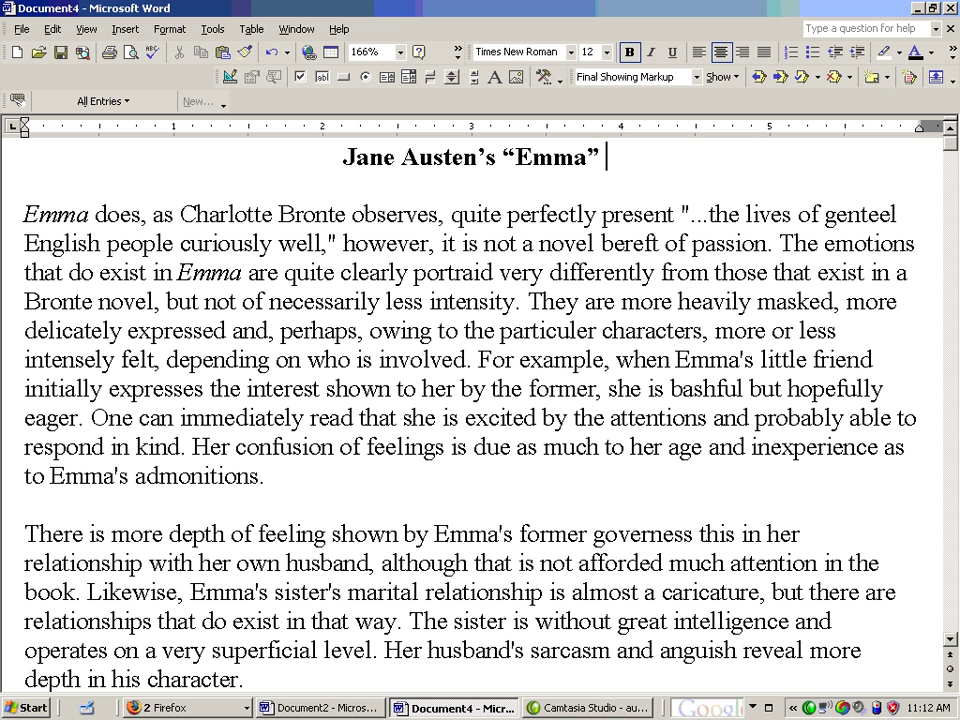
text(titl)
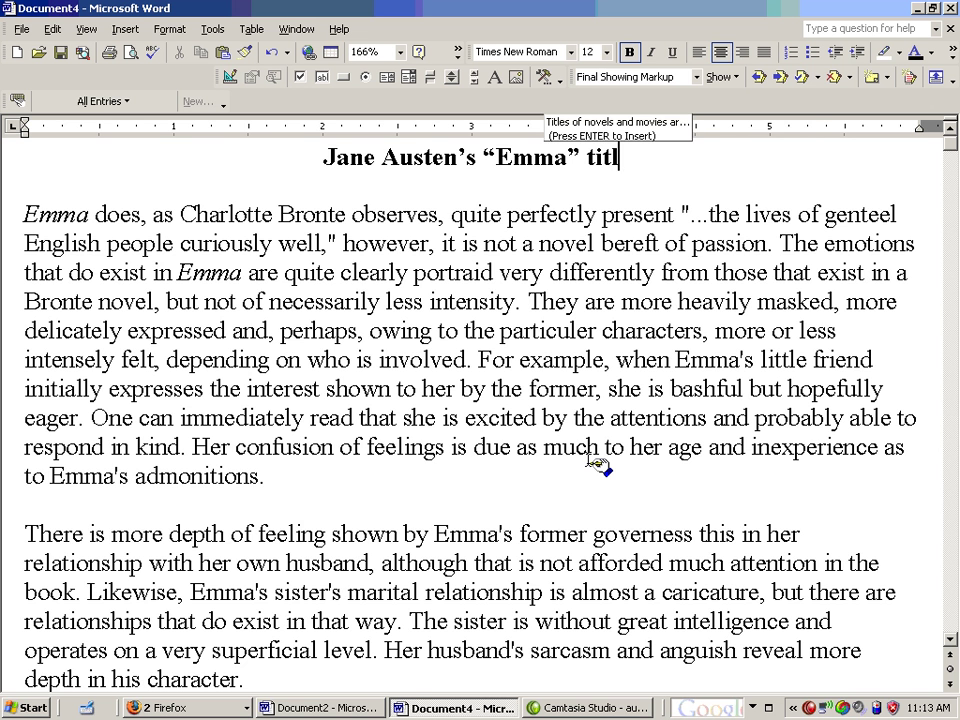
key(Return)
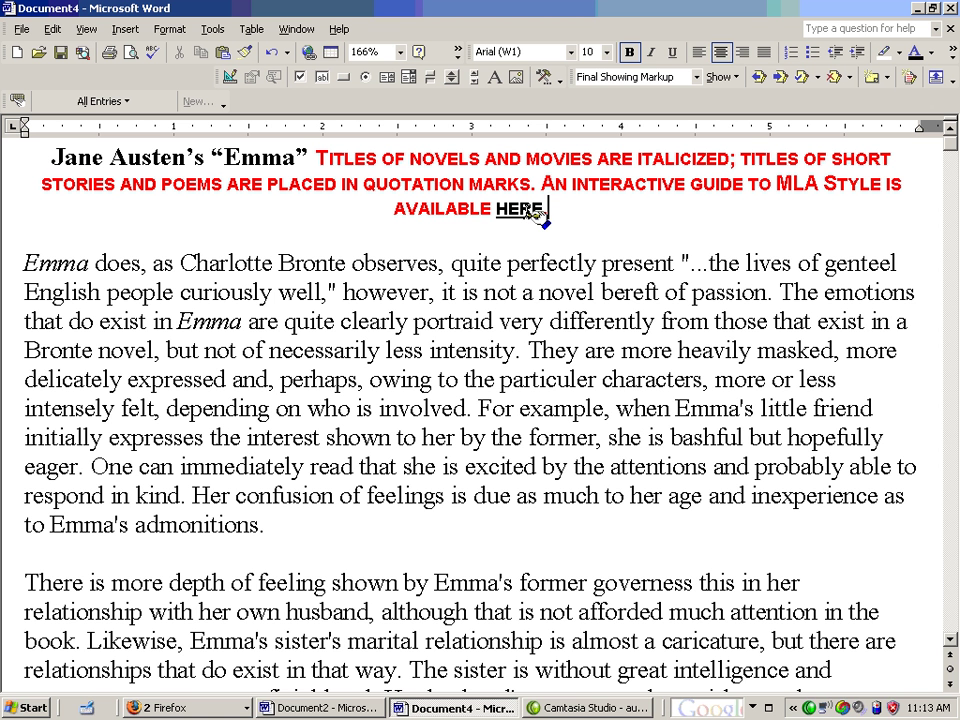
text(.)
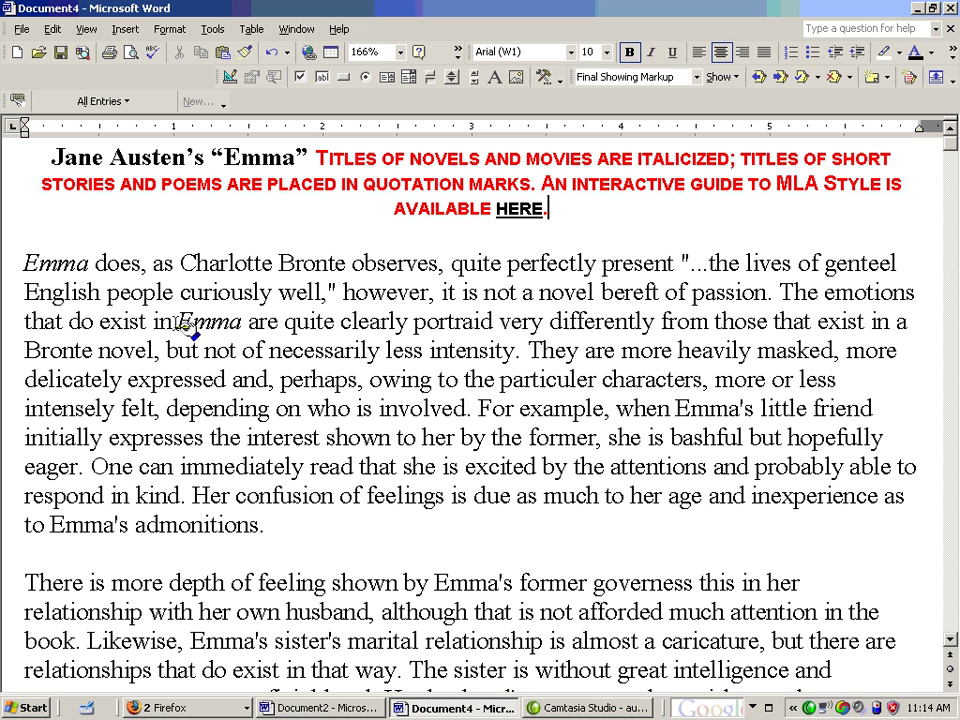
Insert the "comma splice" AutoText entry before "however" in the first paragraph
click(345, 293)
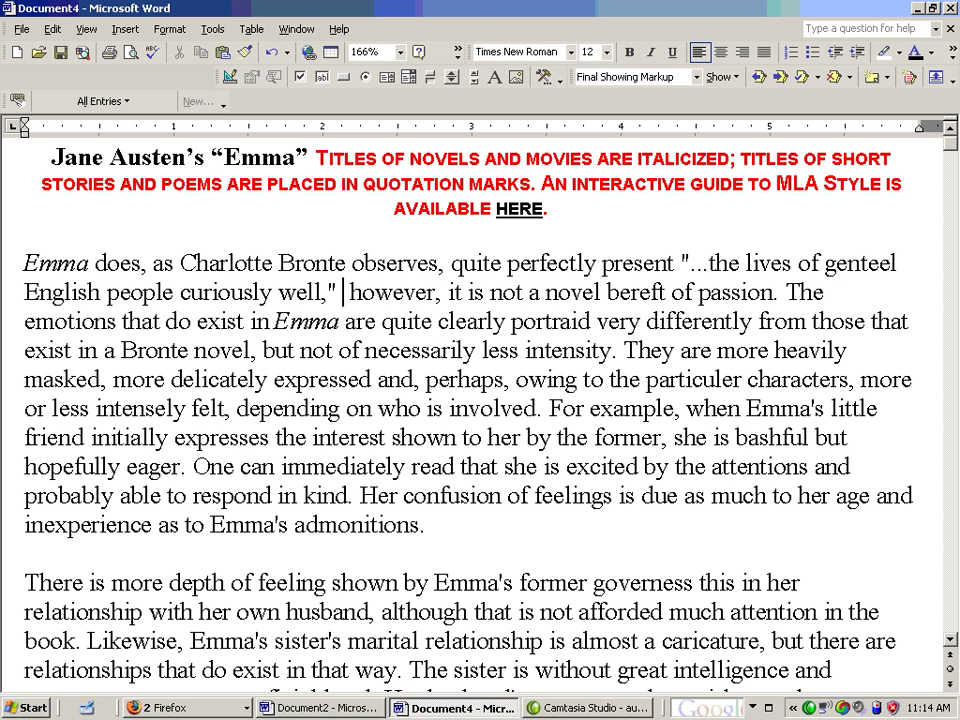
text(comm)
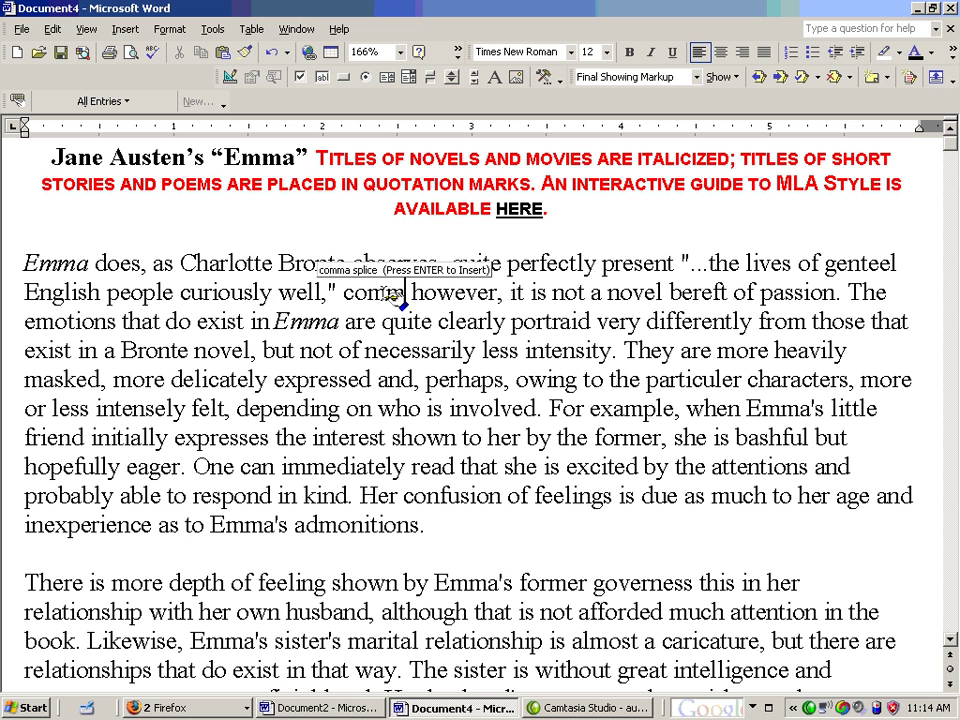
key(Return)
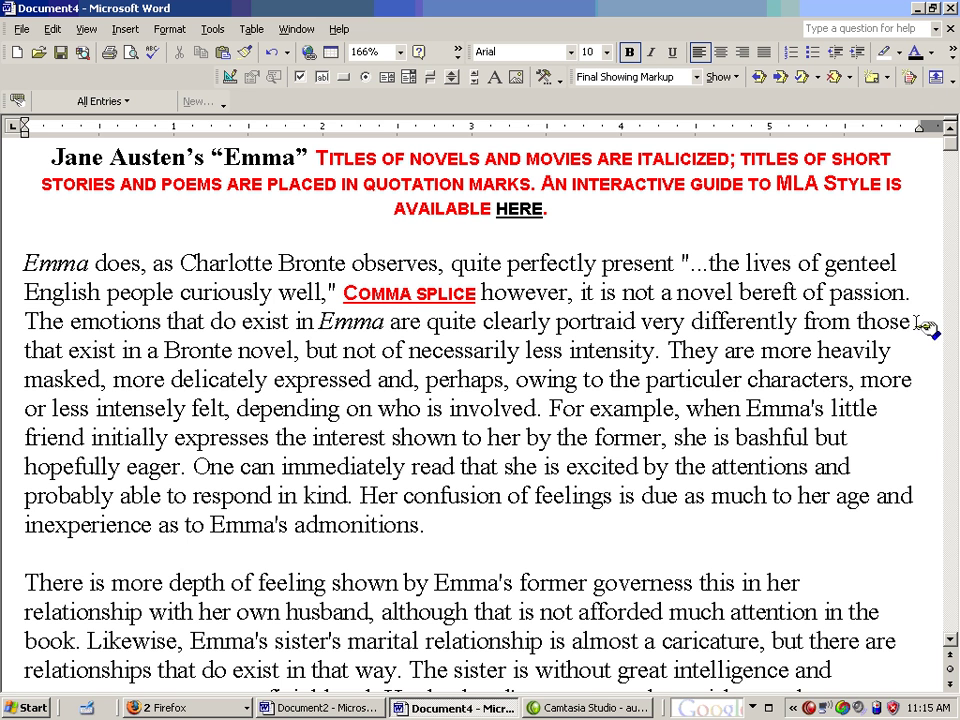
Insert the "Citation error" AutoText entry after "passion", before the period ending the first sentence
click(906, 294)
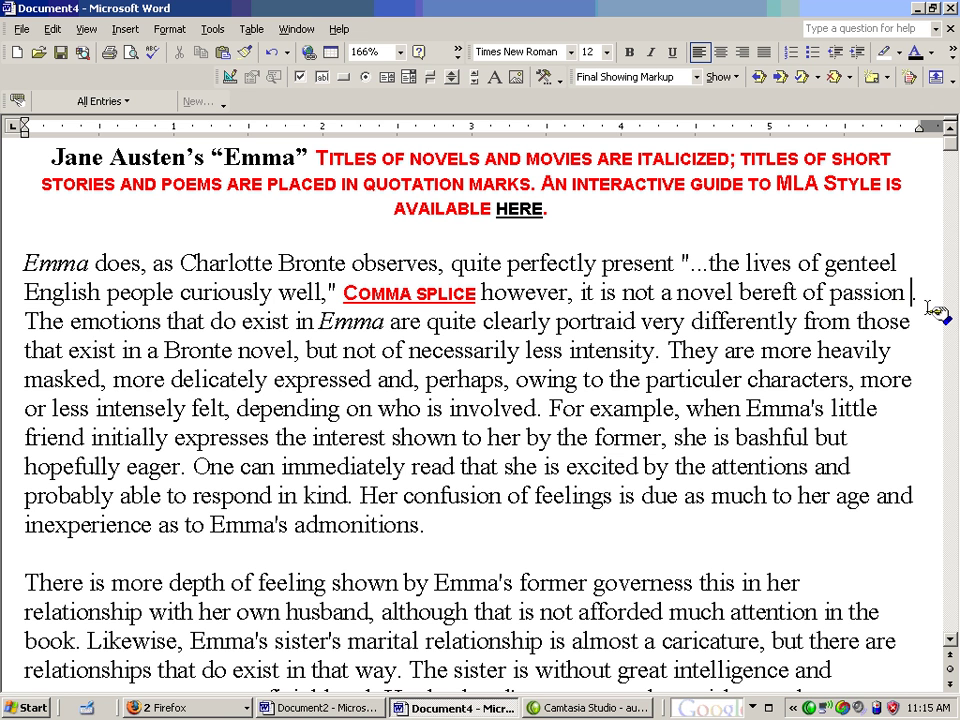
text(cita.)
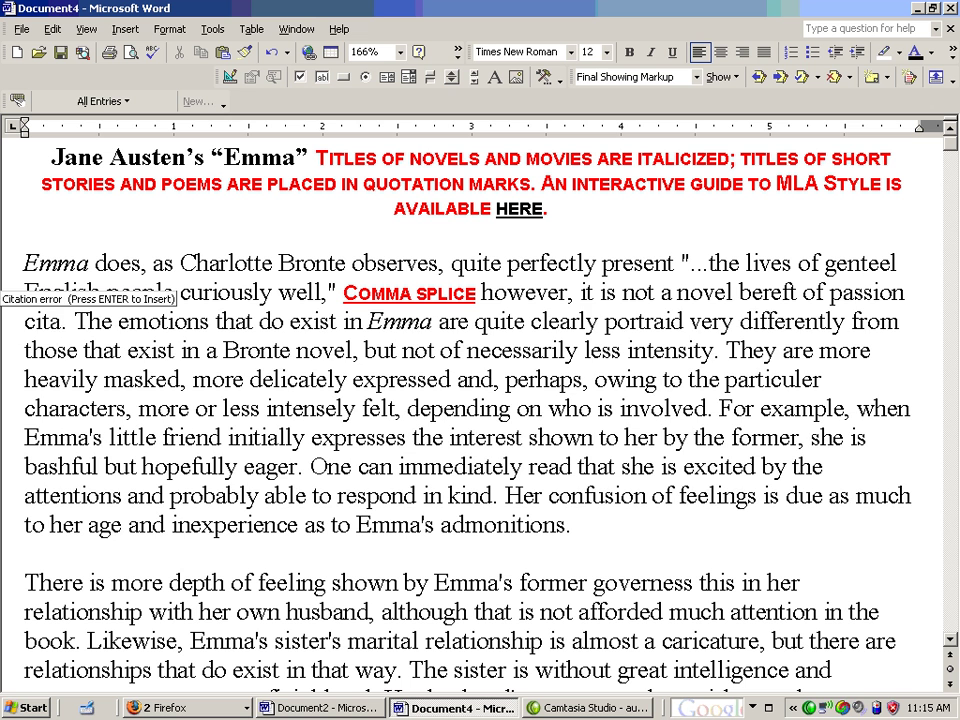
key(Return)
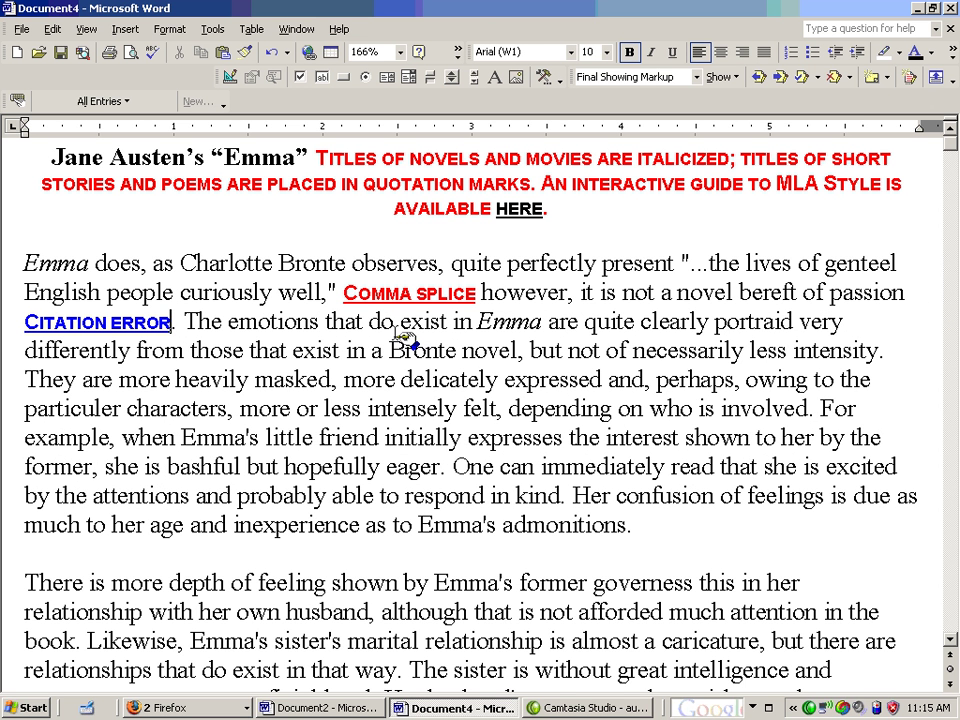
Insert the "spelling error" AutoText entry after the misspelled word "portraid"
click(807, 322)
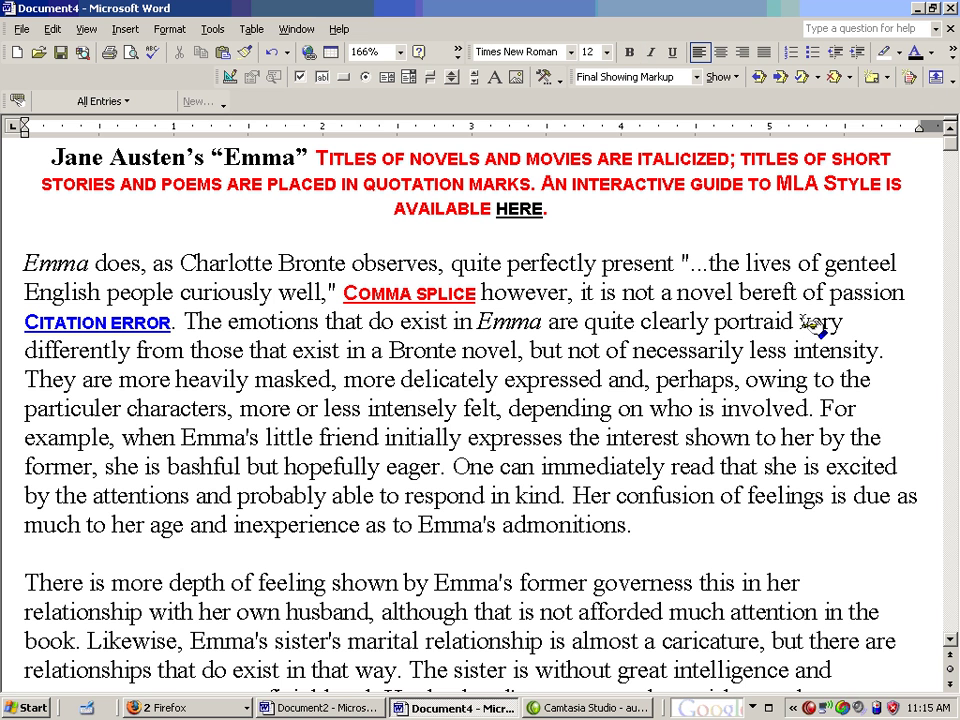
text(spell)
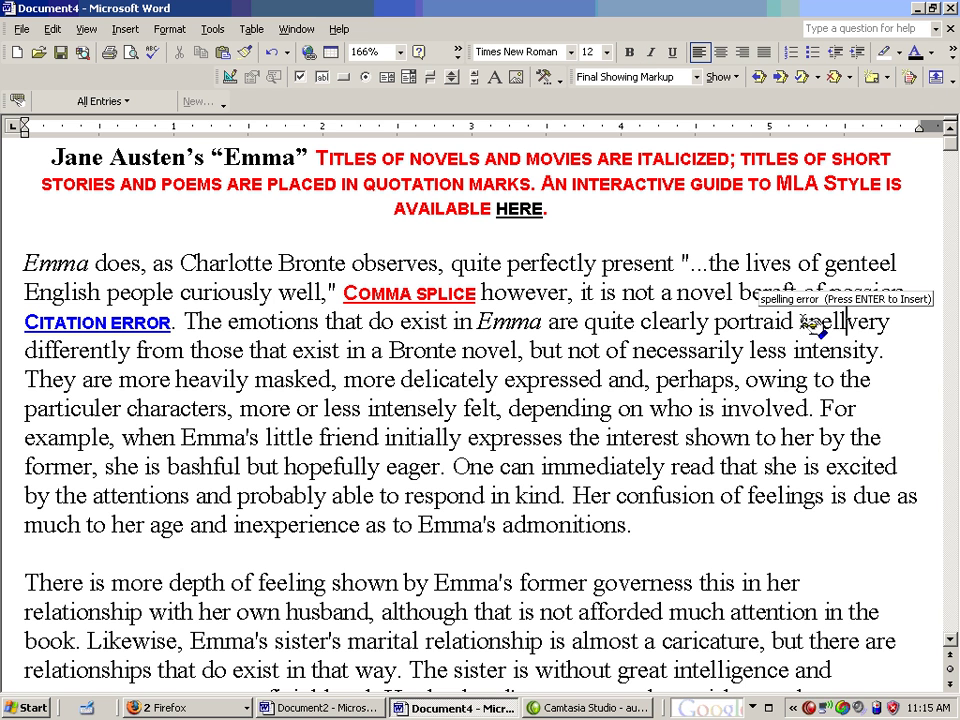
key(Return)
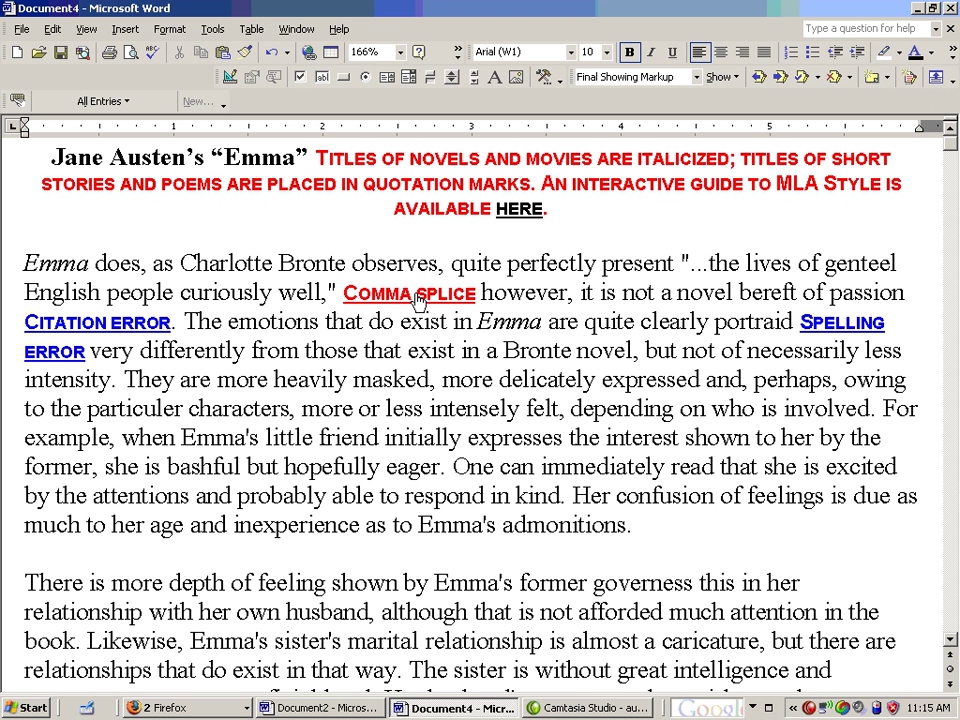
Follow the comma splice, citation error, spelling error and MLA guide hyperlinks, returning to the essay after each web page
click(414, 295)
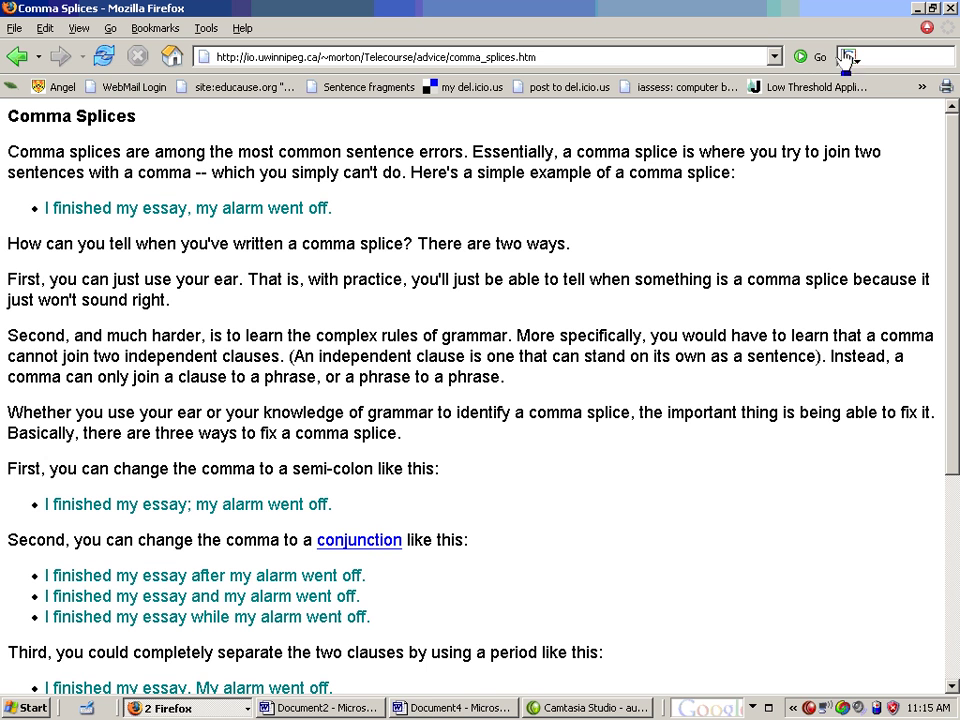
click(918, 12)
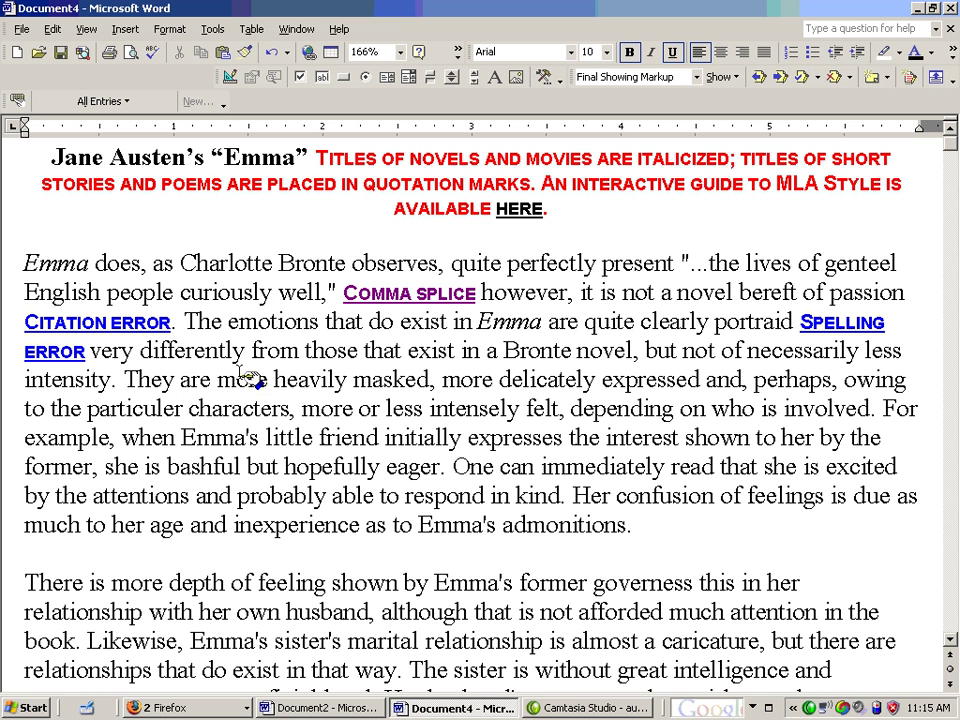
click(137, 333)
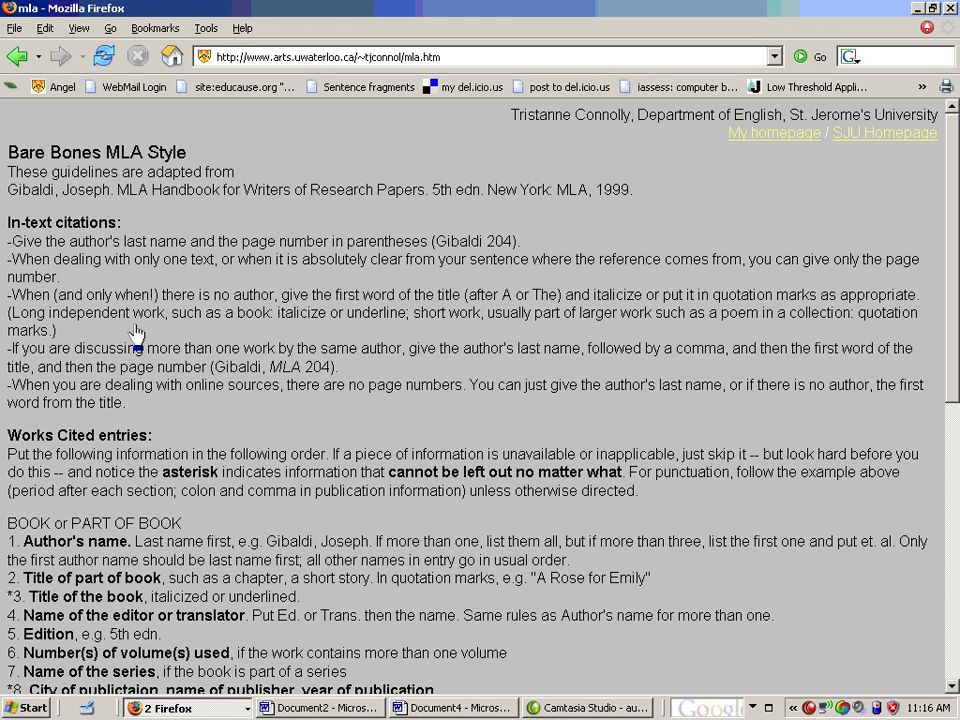
click(918, 8)
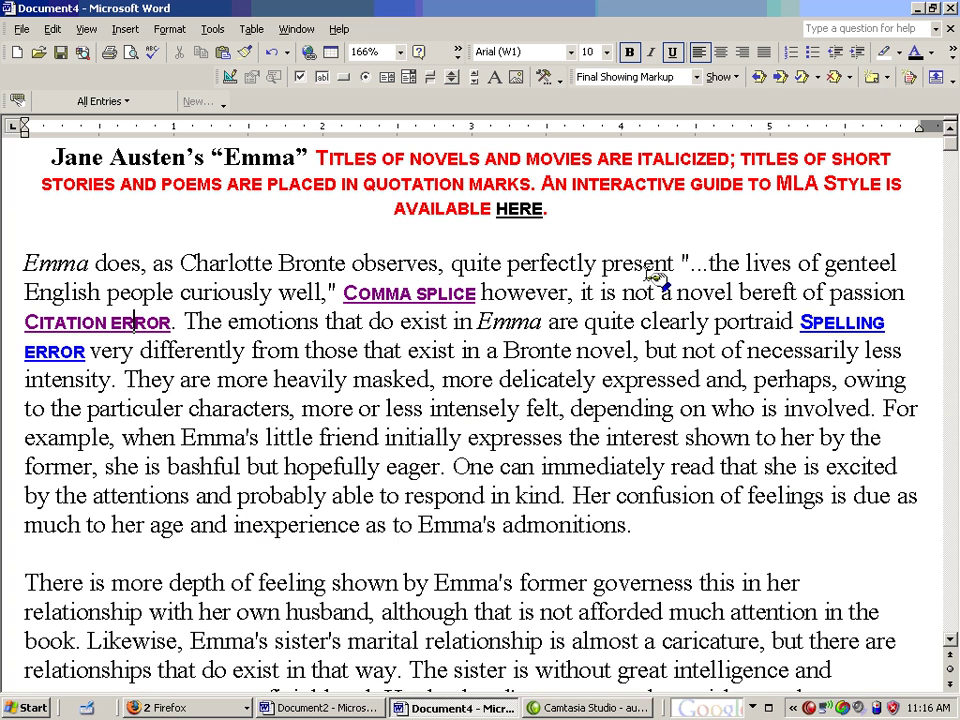
click(860, 322)
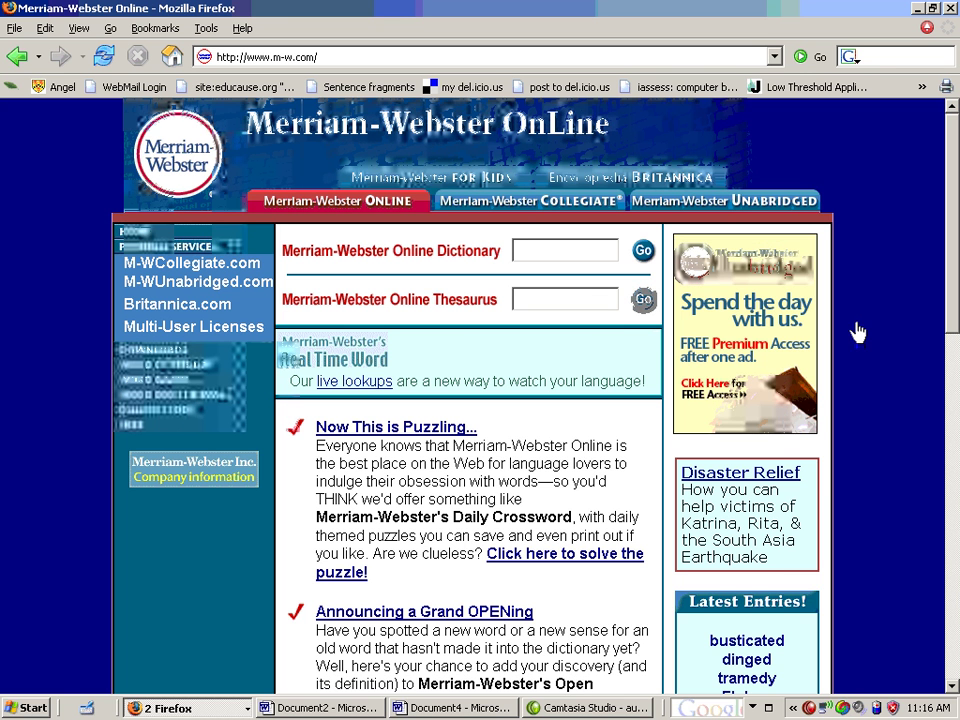
click(918, 14)
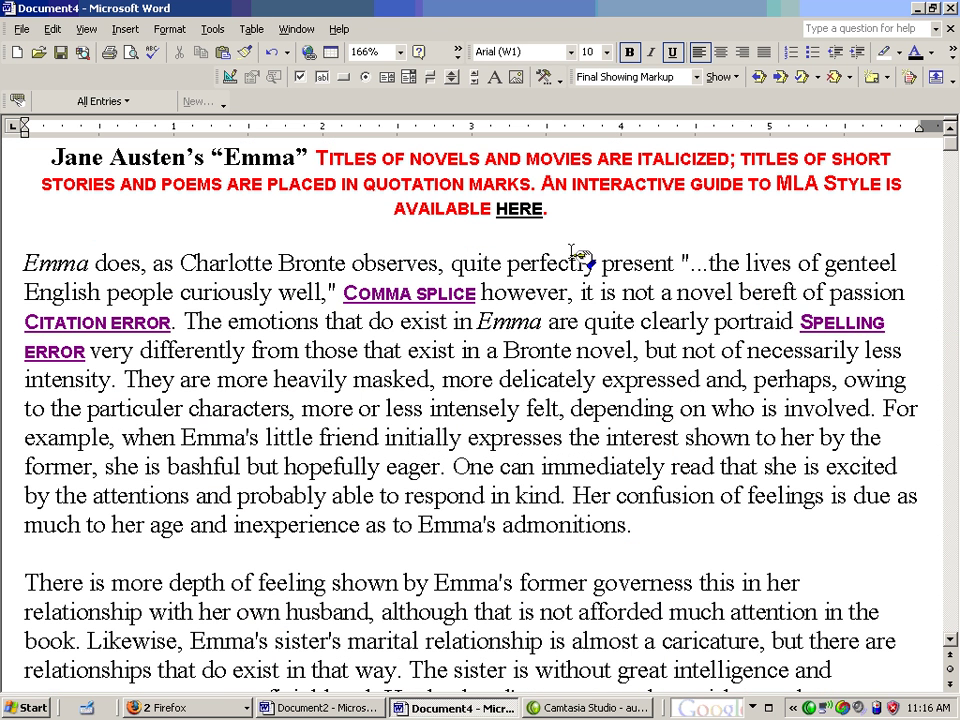
click(512, 212)
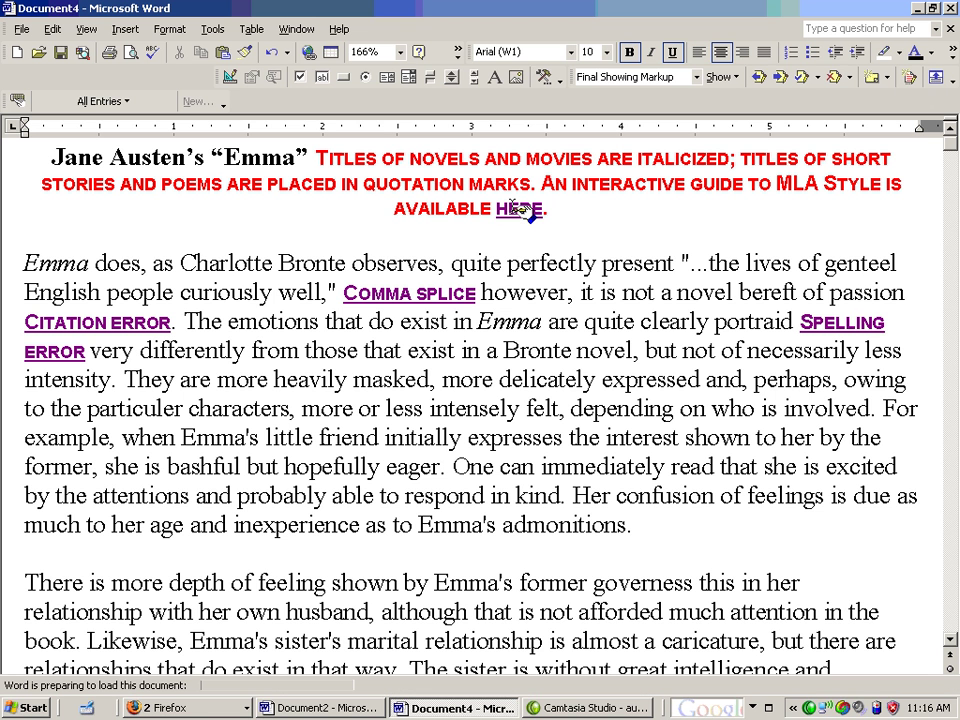
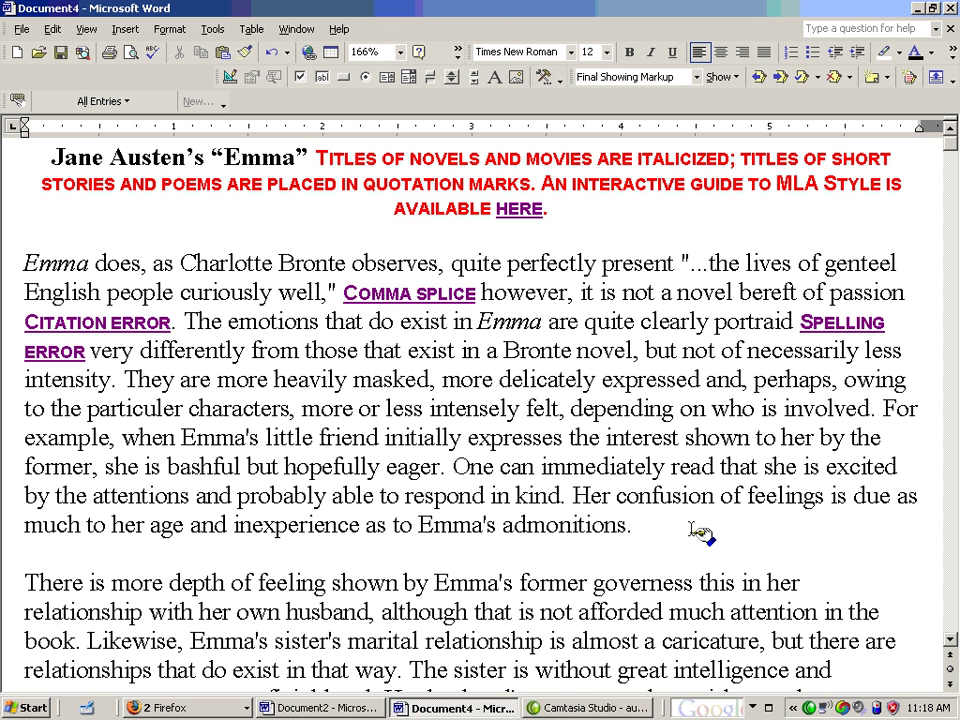
Insert the "bone physiology" AutoText comment at the end of the first paragraph and check its hyperlinked web page
text(bone)
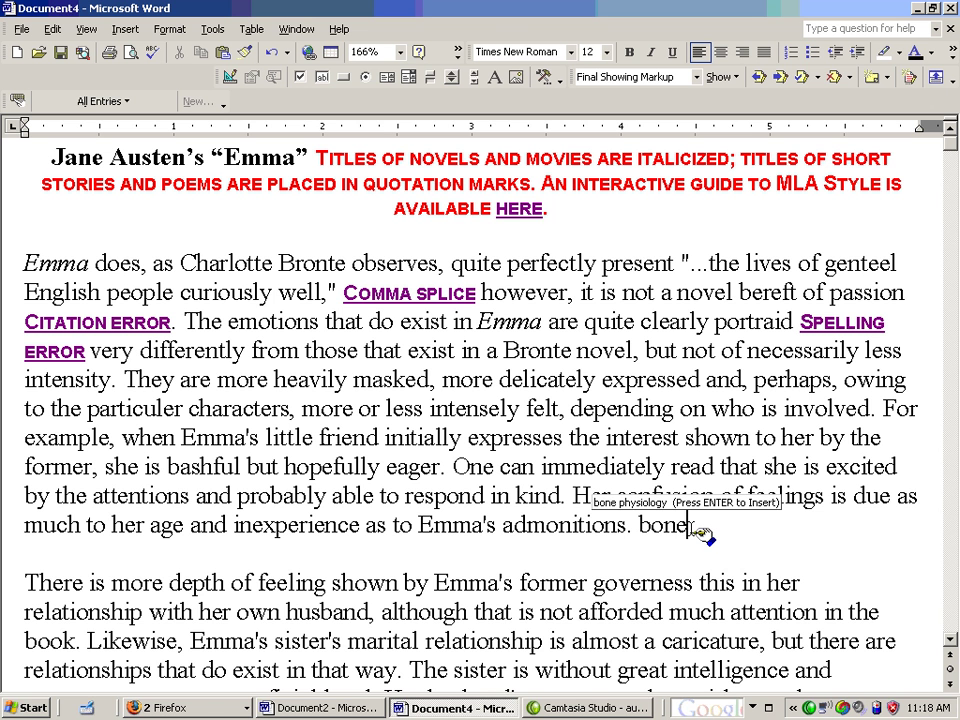
key(Return)
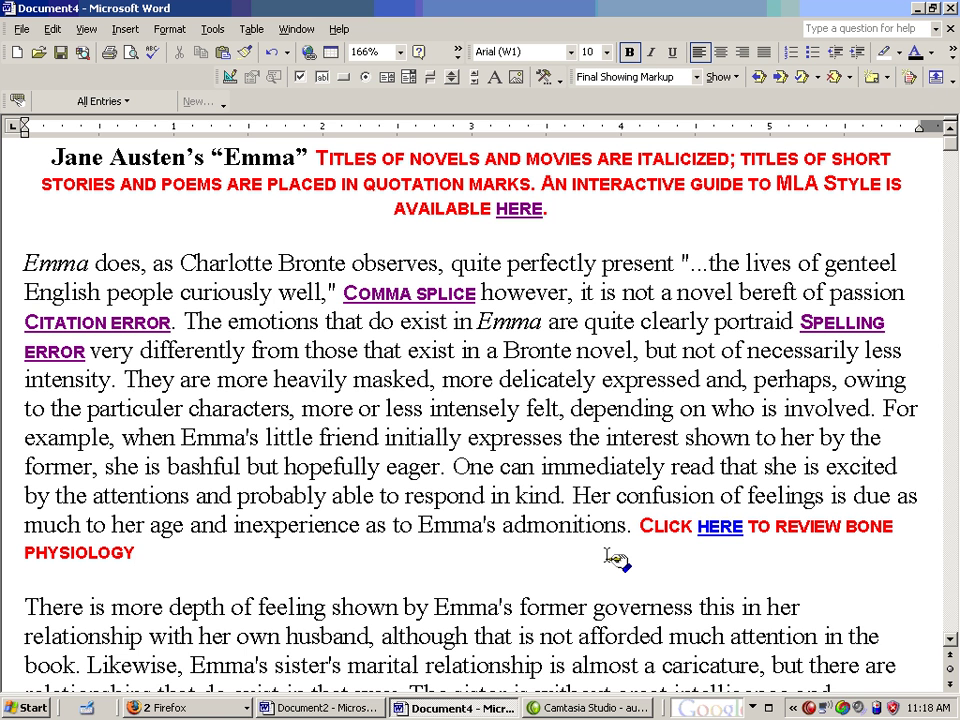
click(718, 535)
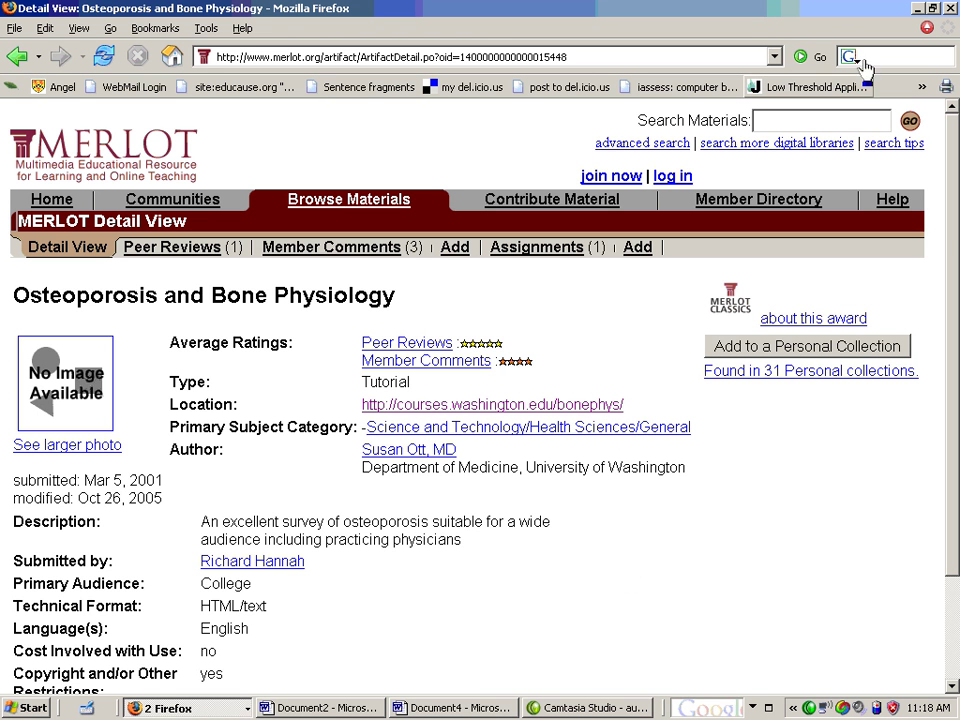
click(917, 12)
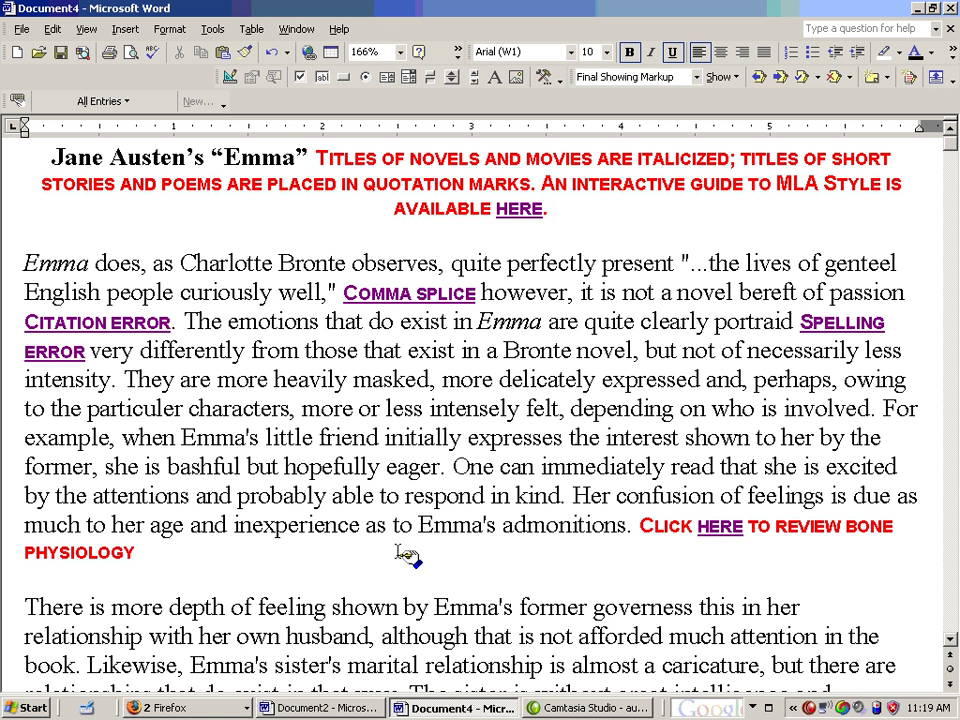
drag(318, 160, 588, 238)
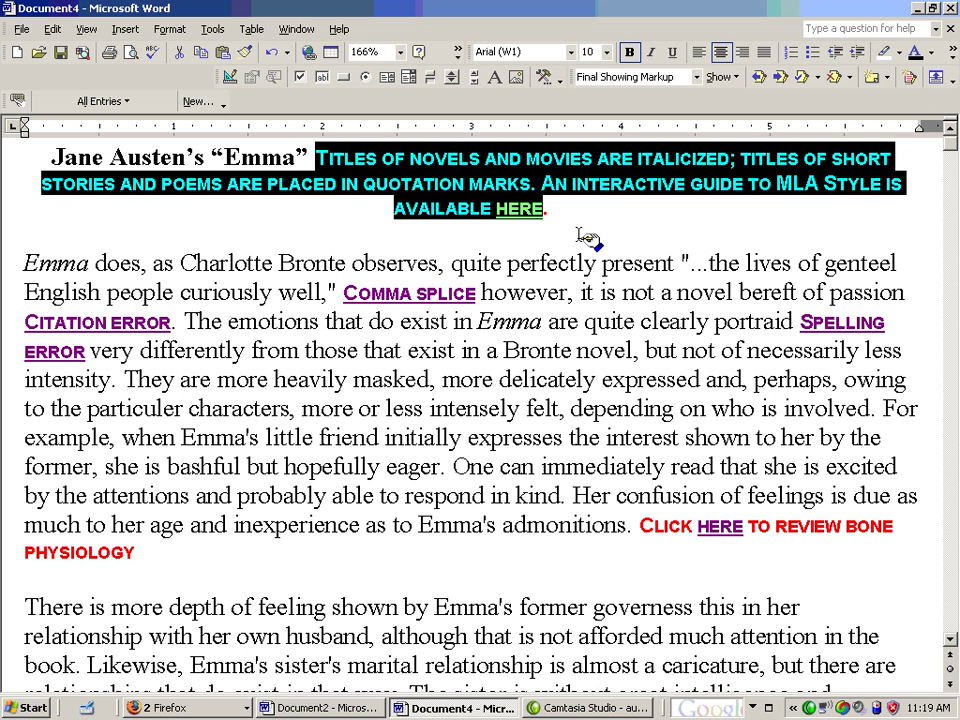
click(563, 354)
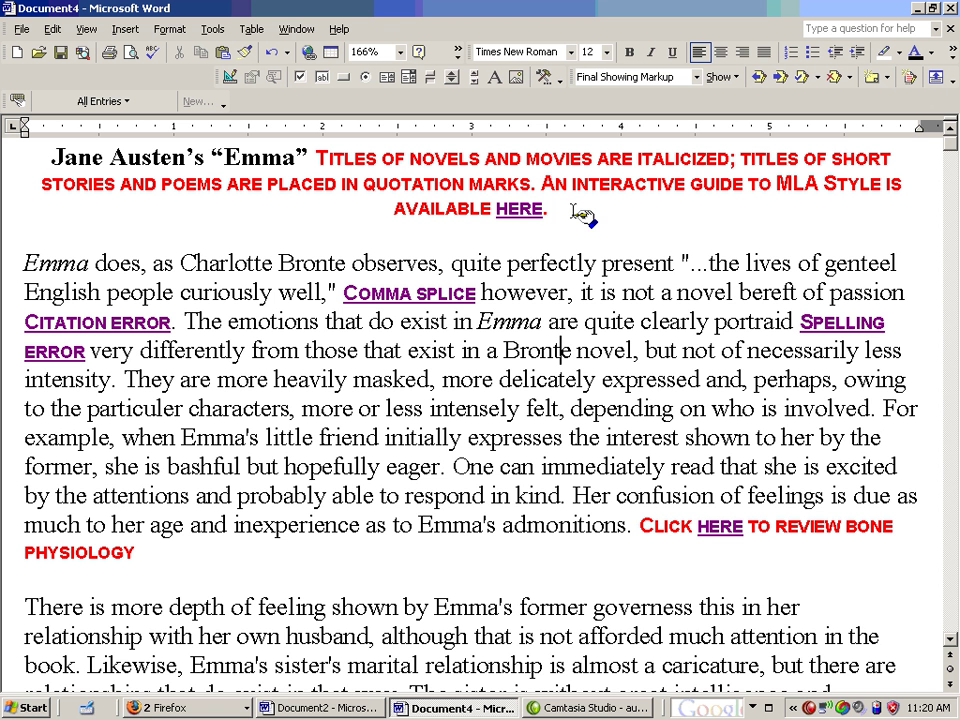
Switch to Document2, delete all the title page text and left-align the empty line
click(345, 710)
drag(703, 495, 342, 147)
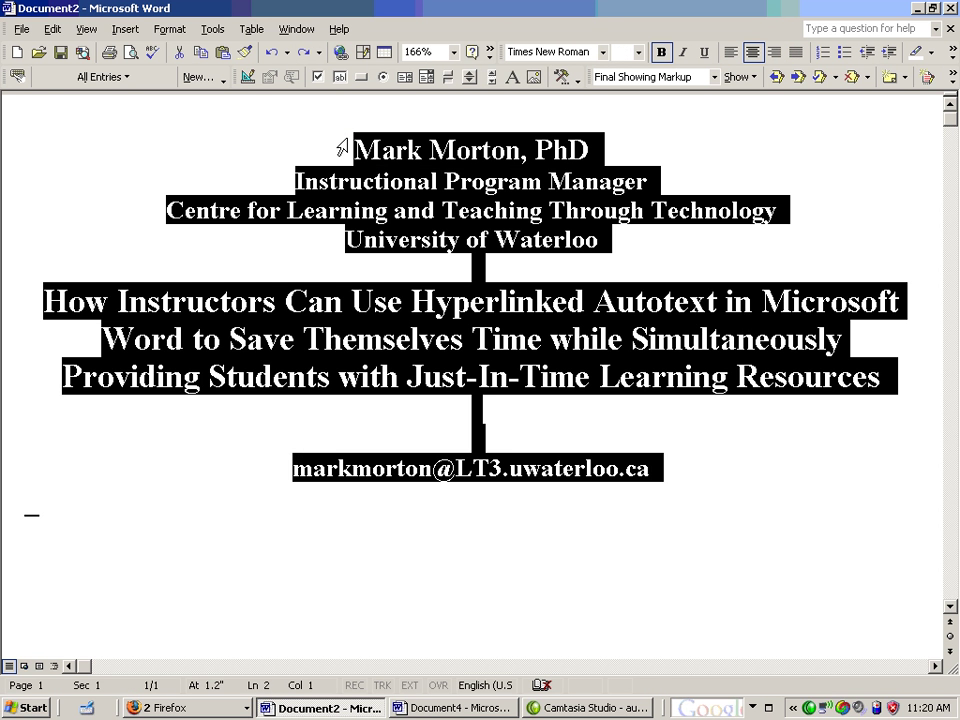
key(Delete)
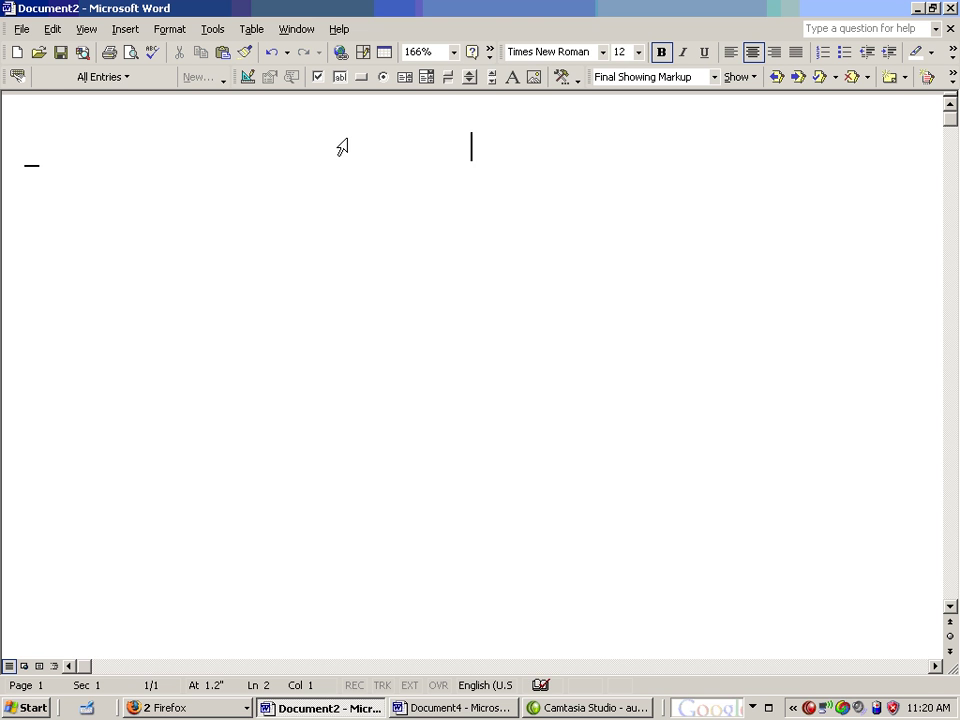
key(ctrl+l)
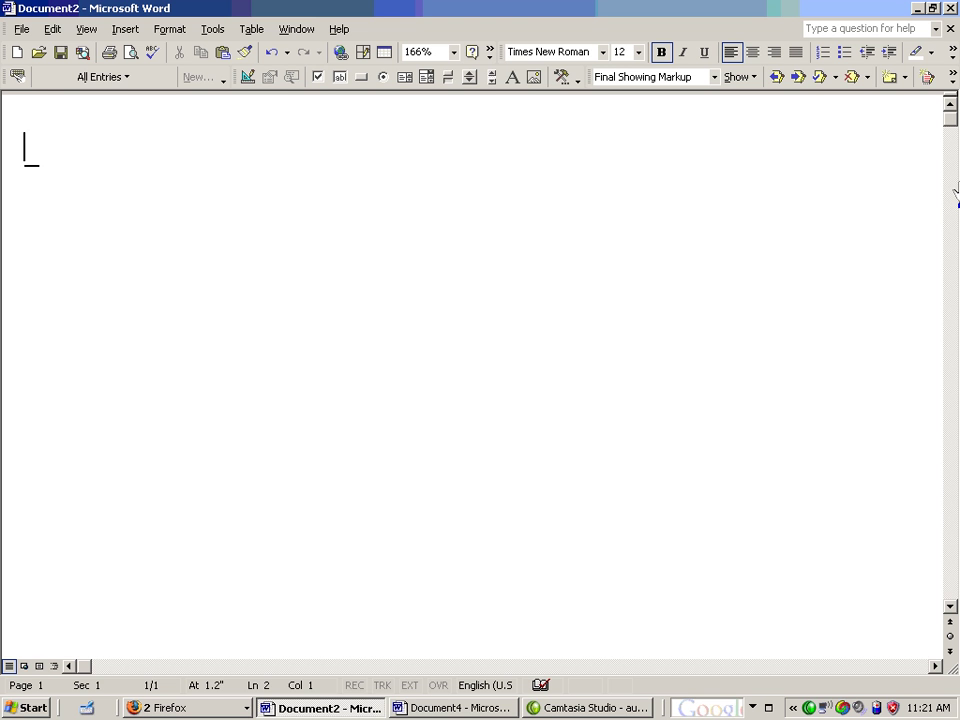
Write "This is a sentence fragment." on the empty line and colour the whole sentence red
text(This is a sentence fragment.)
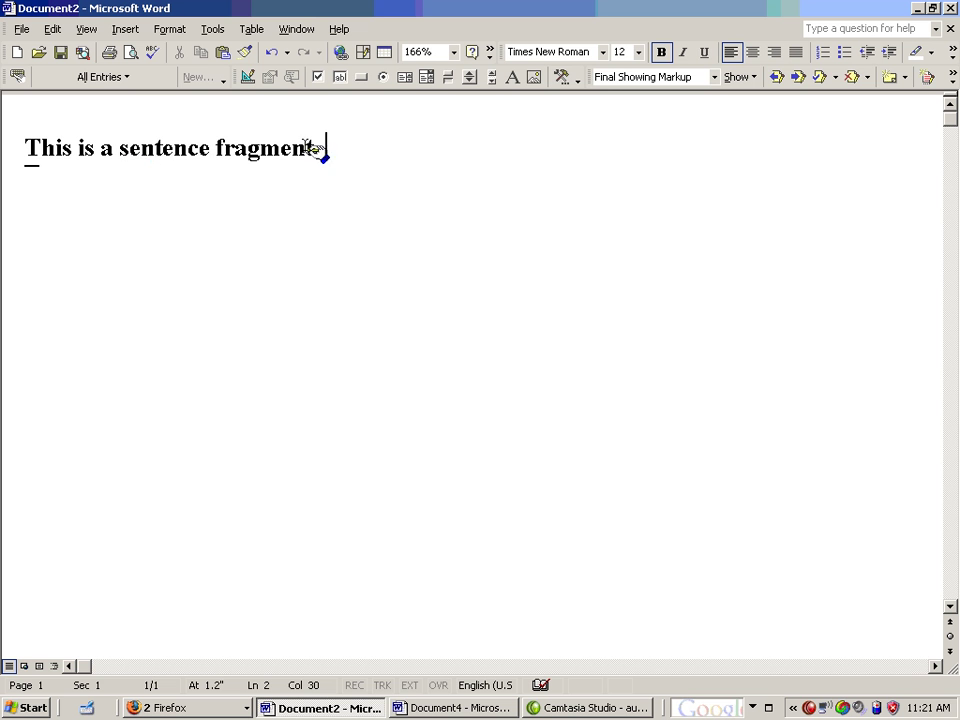
drag(336, 150, 25, 148)
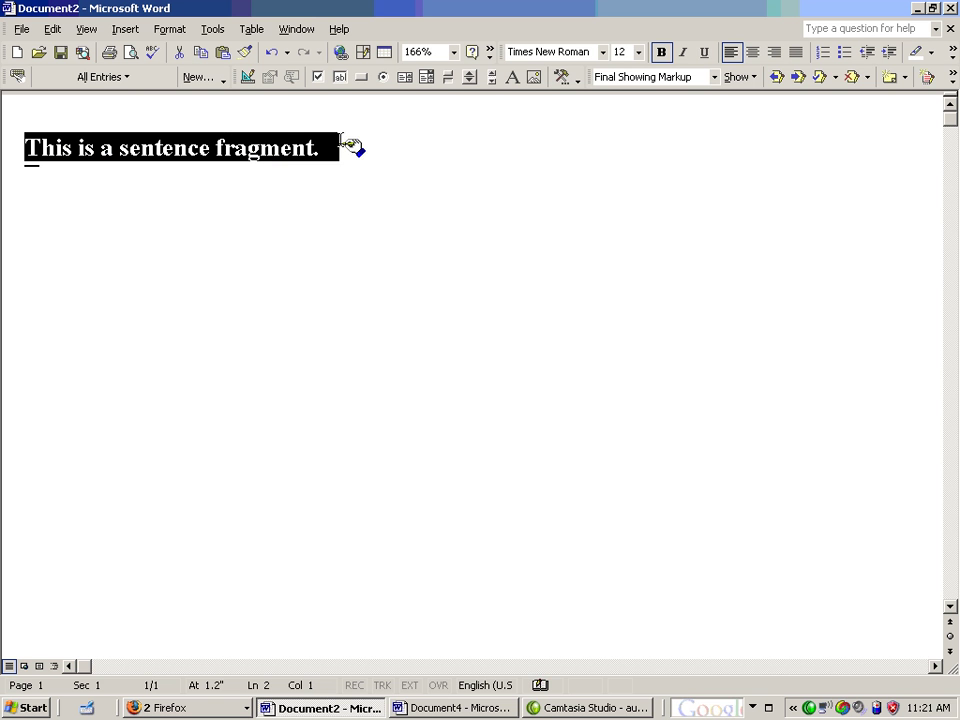
click(952, 52)
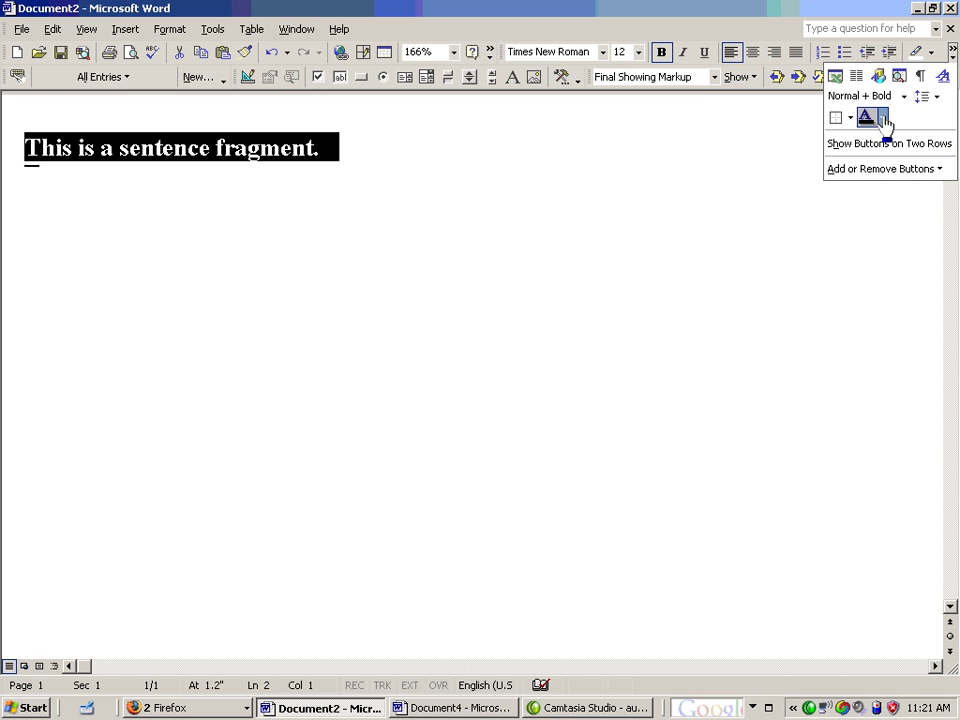
click(884, 119)
click(729, 187)
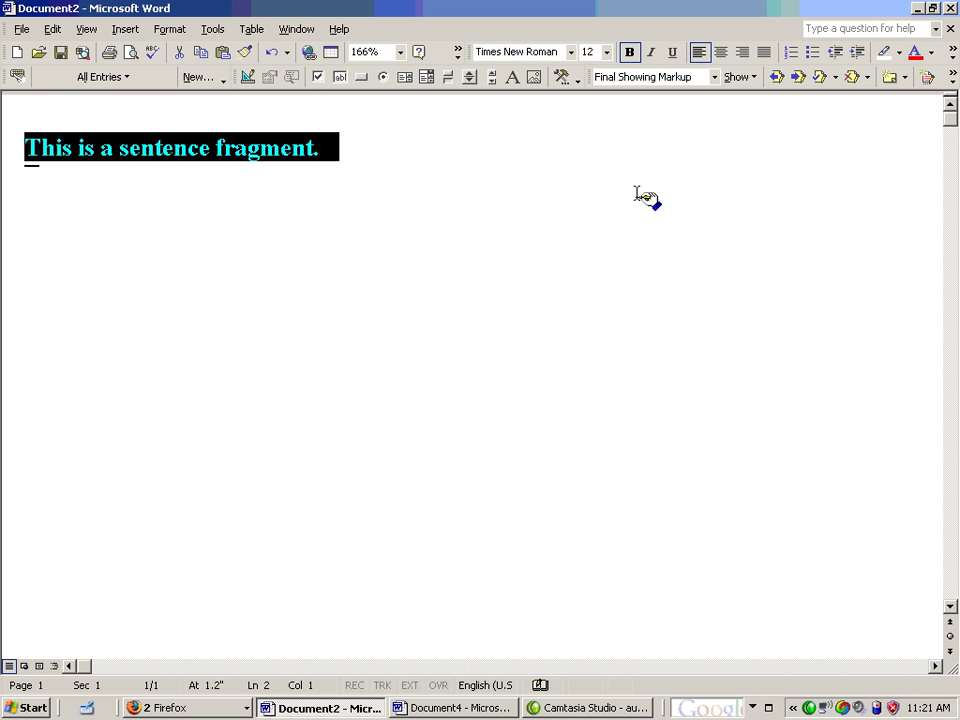
Turn bold off and back on for the whole red sentence
click(506, 167)
drag(378, 167, 25, 150)
click(630, 52)
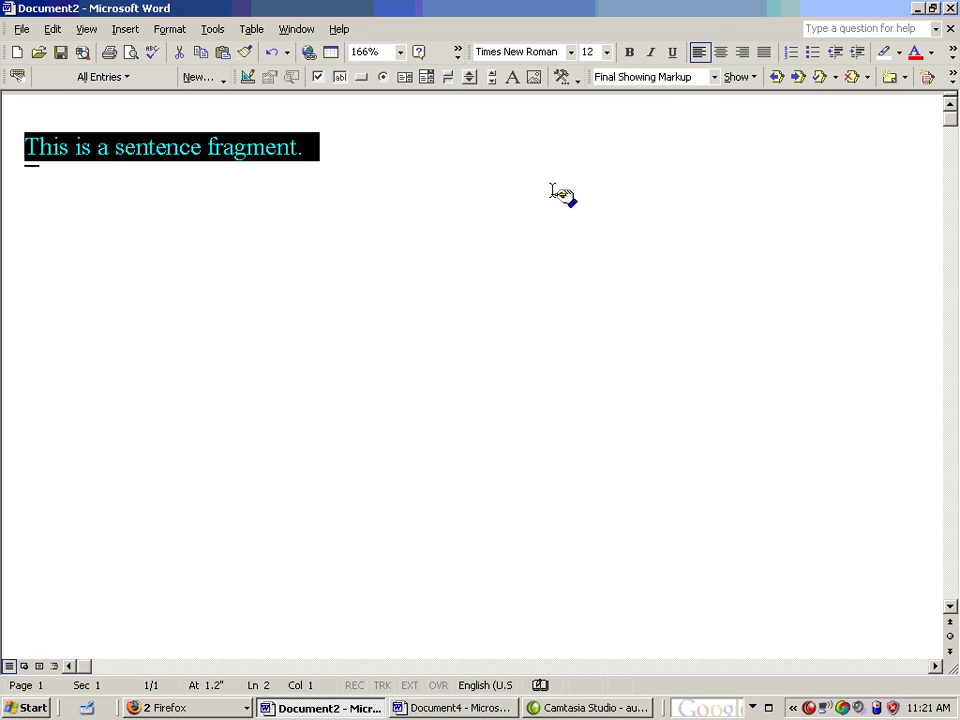
click(630, 52)
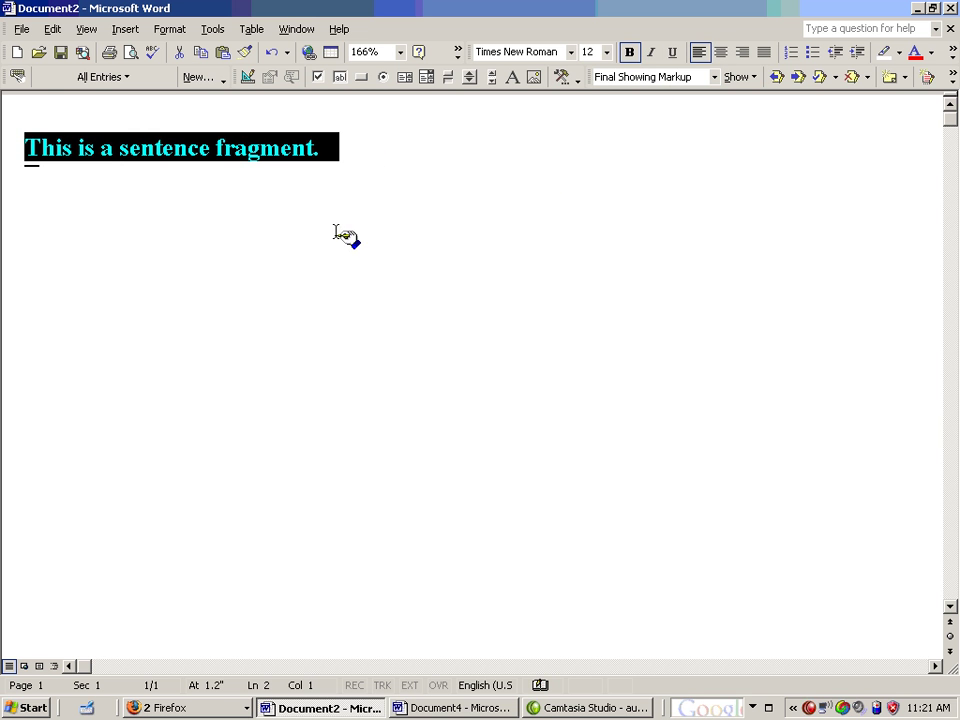
click(363, 158)
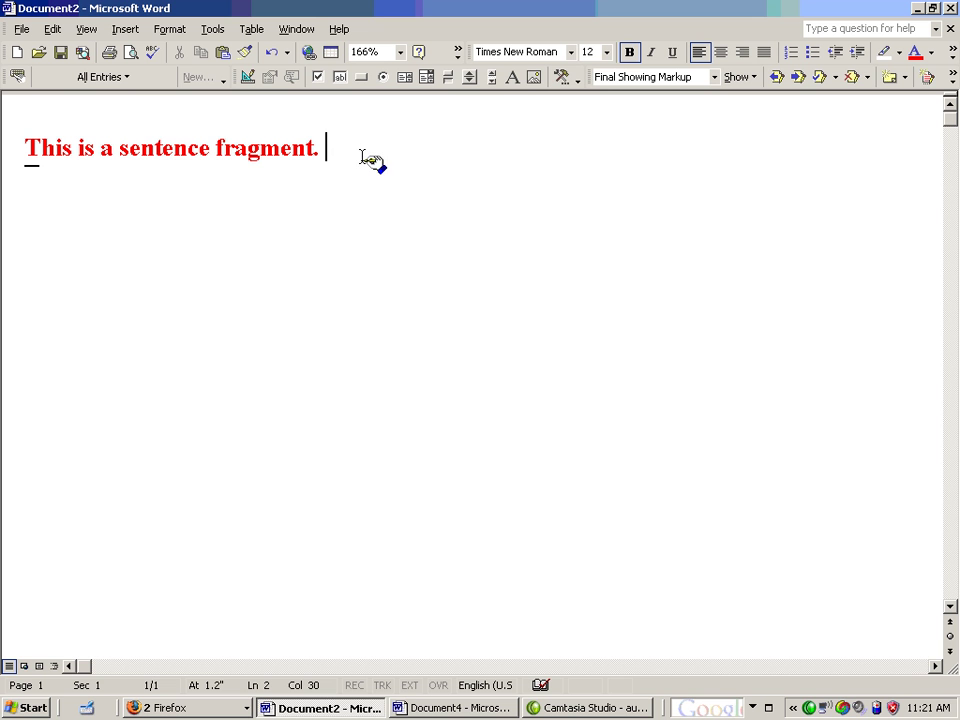
Start a hyperlink on the words "sentence fragment" and copy the address of the bookmarked Sentence fragments page in Firefox
drag(120, 150, 258, 160)
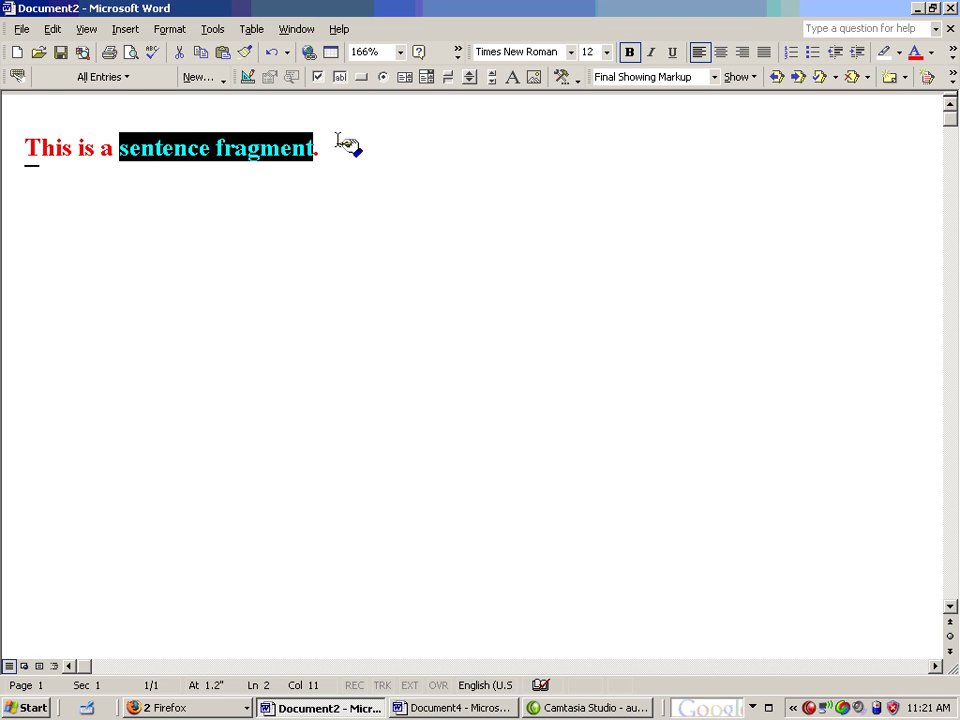
click(124, 32)
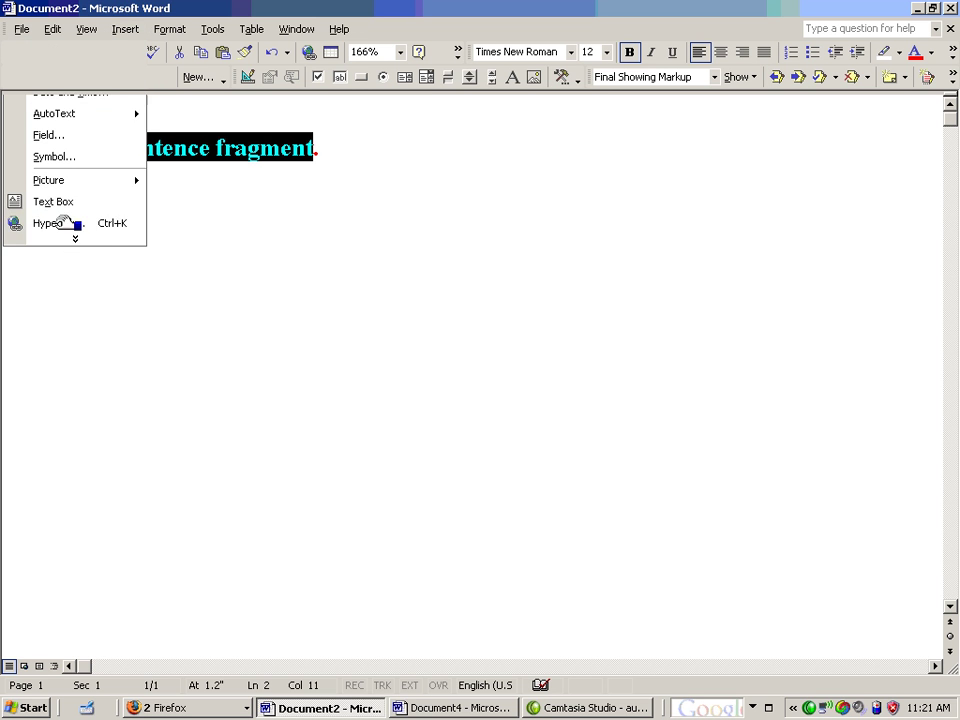
click(70, 228)
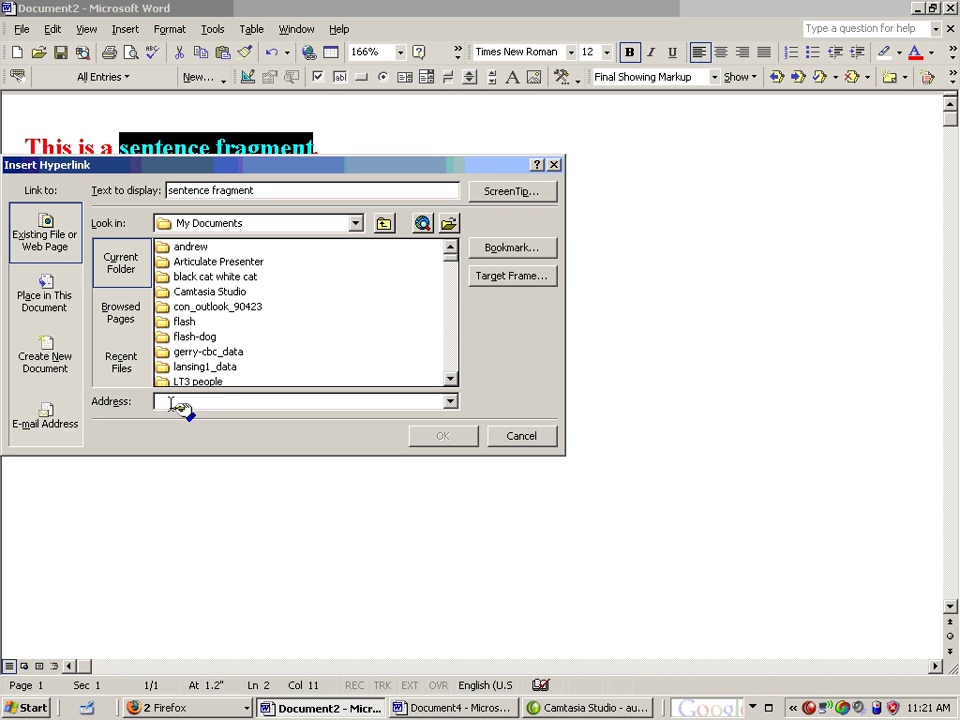
click(172, 707)
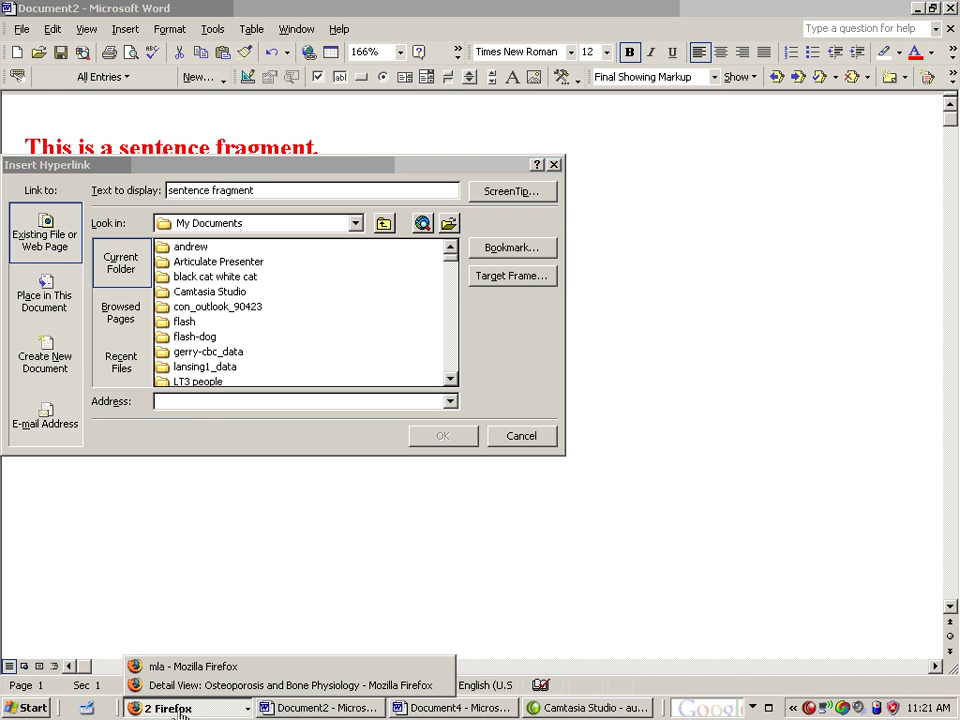
click(215, 668)
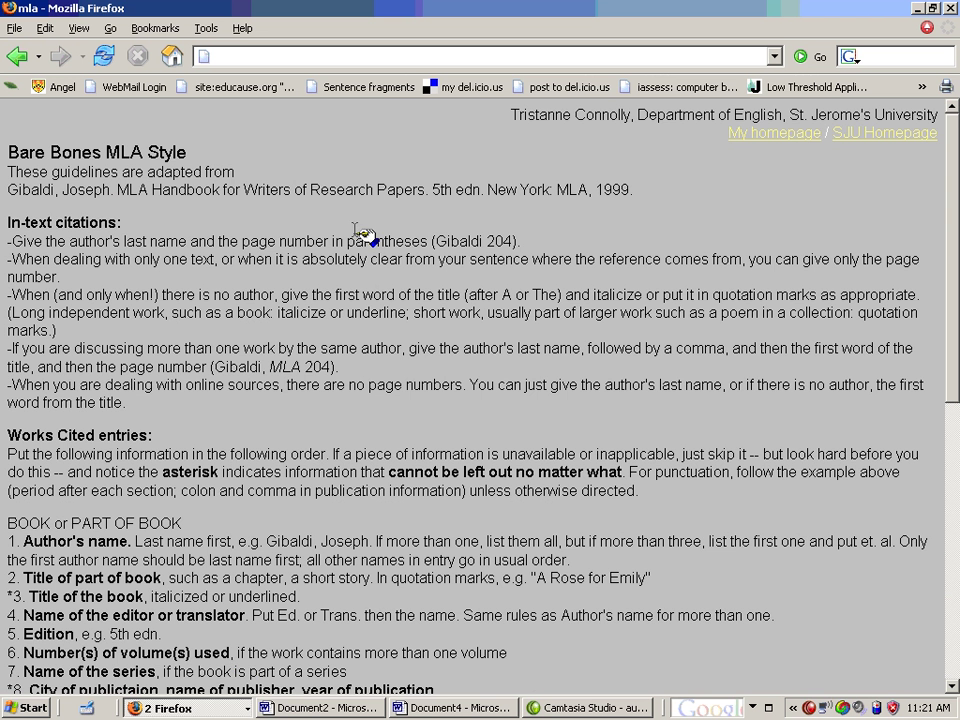
click(377, 89)
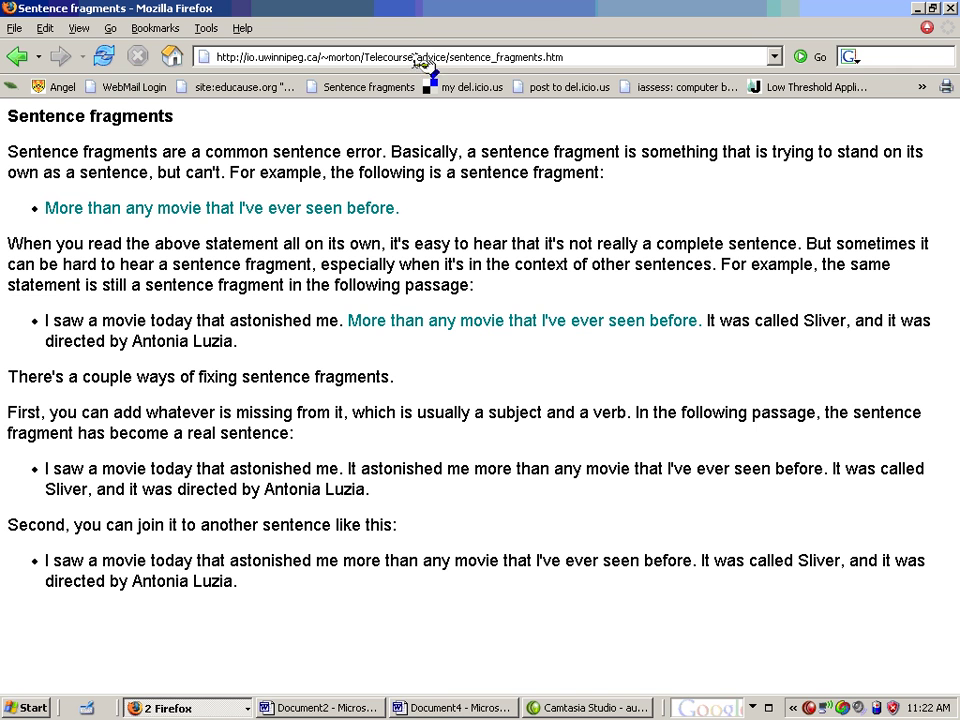
click(430, 56)
right_click(453, 59)
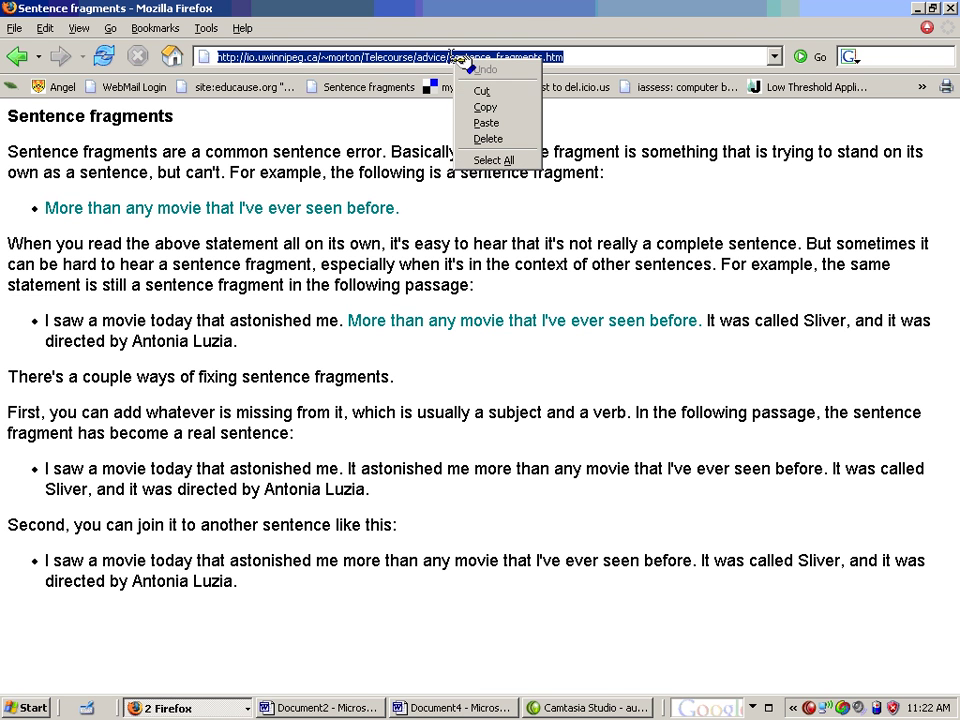
click(490, 107)
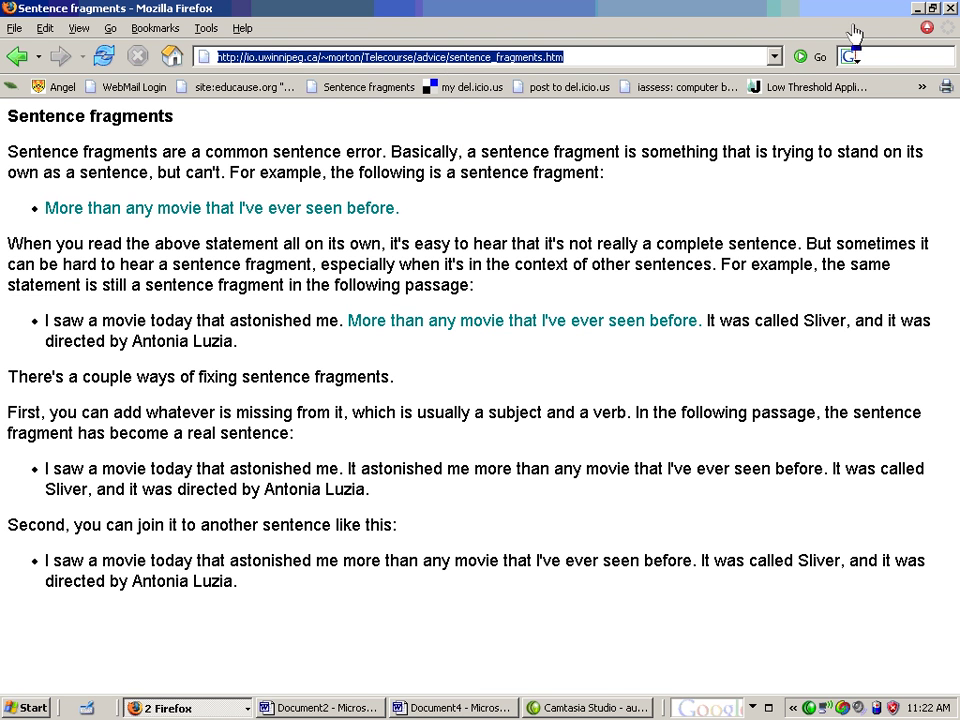
Return to Document2 and apply the copied web address as the link target for "sentence fragment"
click(917, 9)
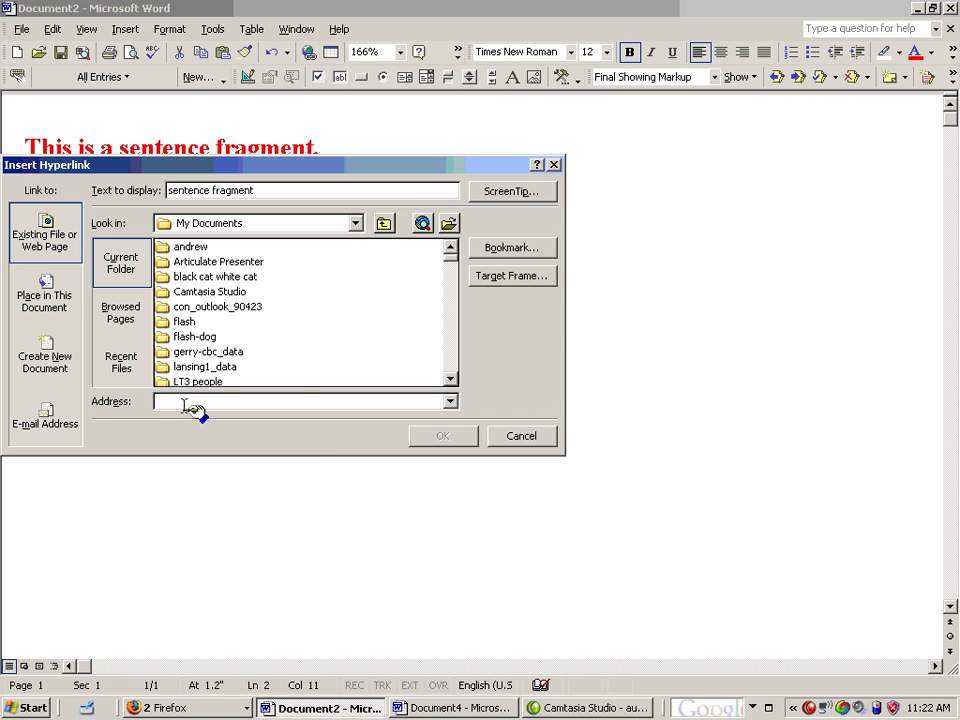
key(ctrl+v)
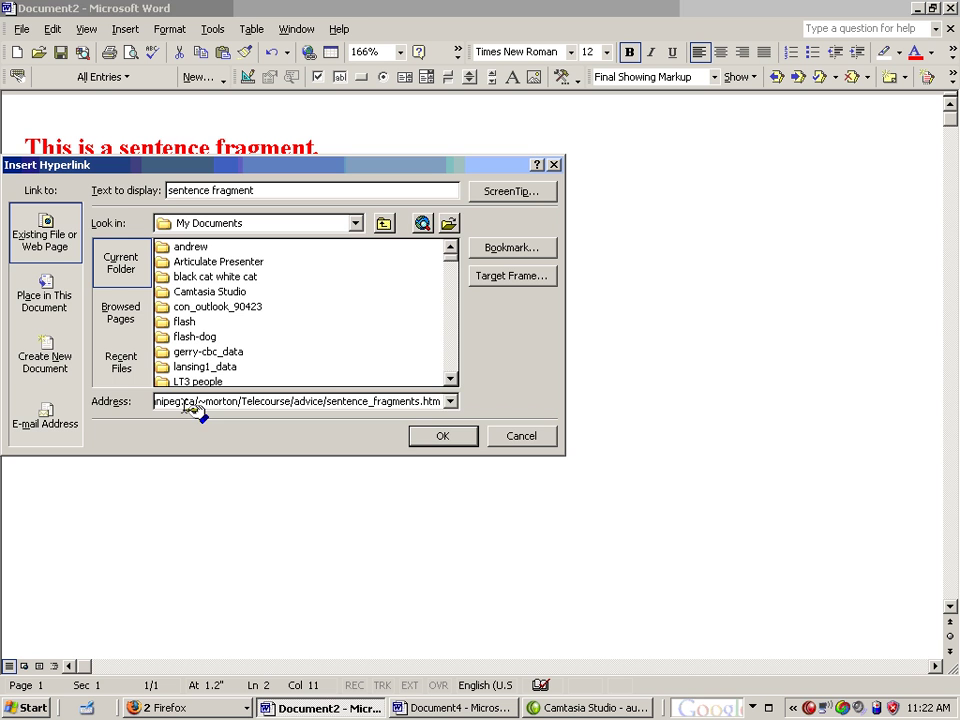
click(443, 437)
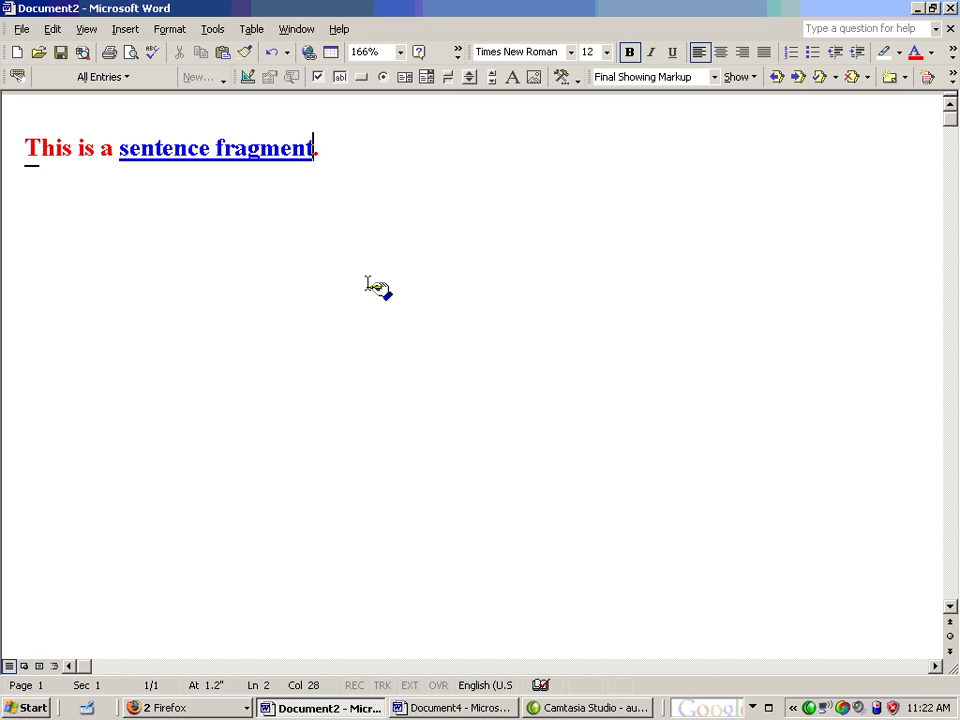
Create an AutoText entry named "sentence fragment" from the whole hyperlinked sentence, including its full stop
click(24, 150)
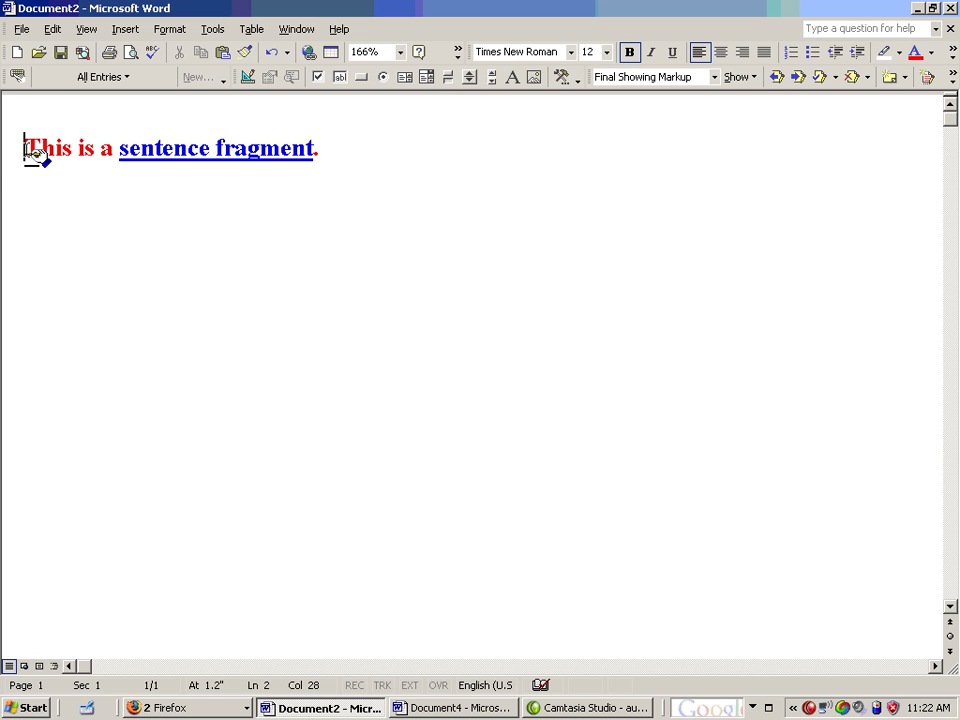
drag(26, 150, 321, 161)
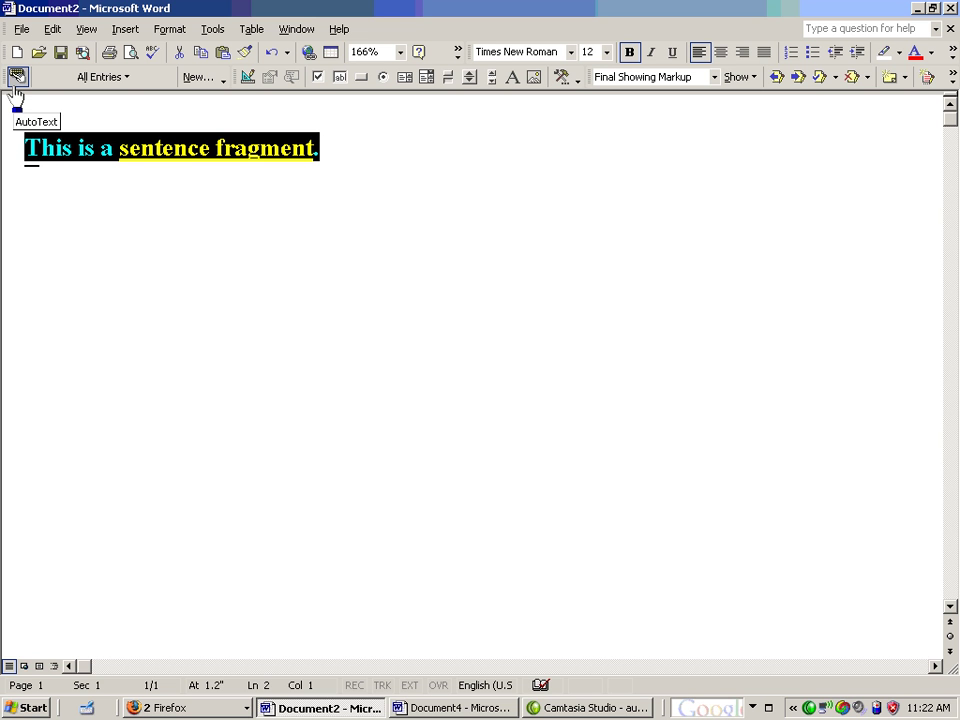
click(132, 31)
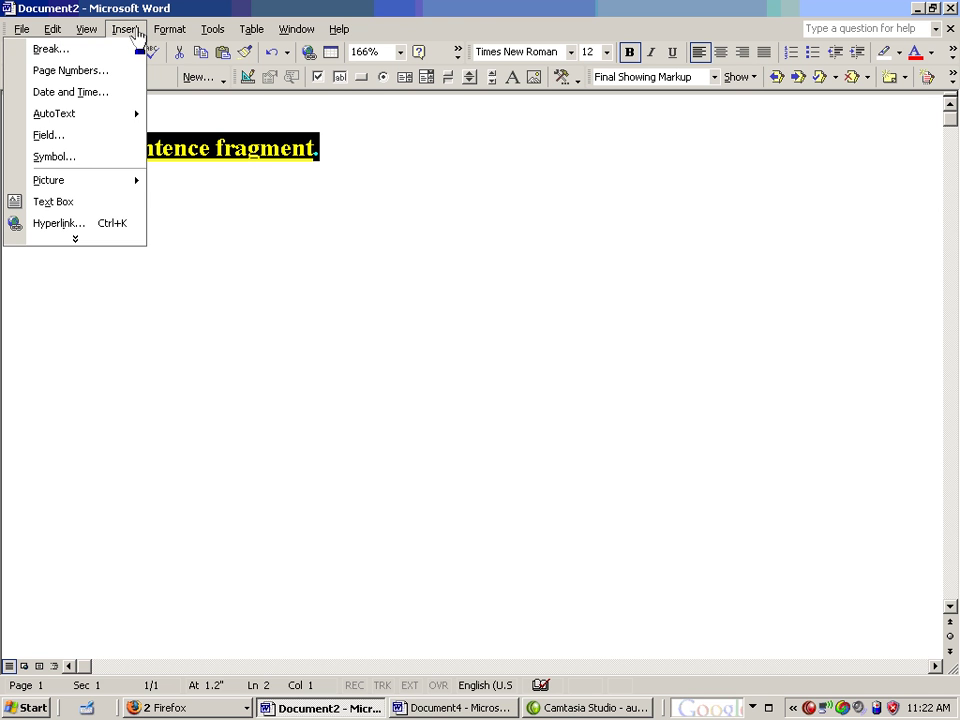
mouse_move(73, 117)
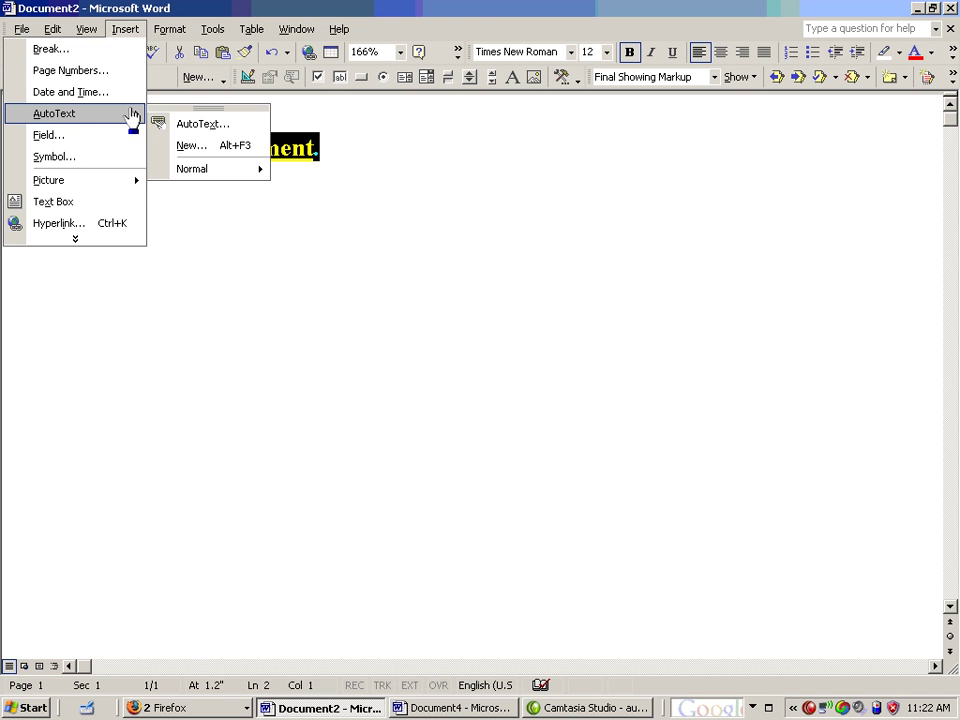
click(197, 148)
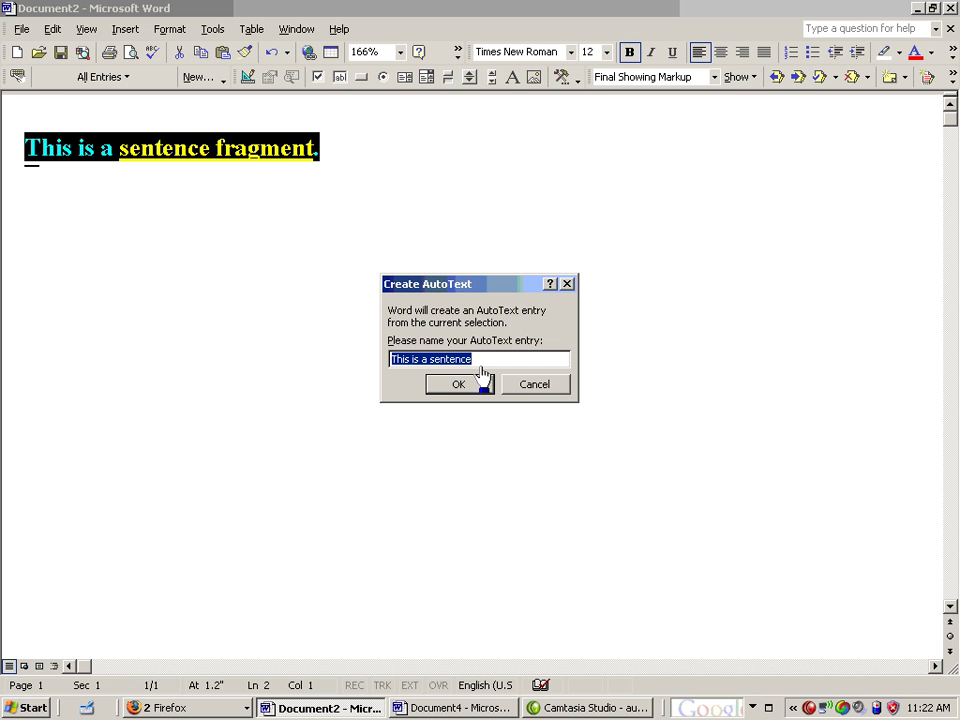
text(se)
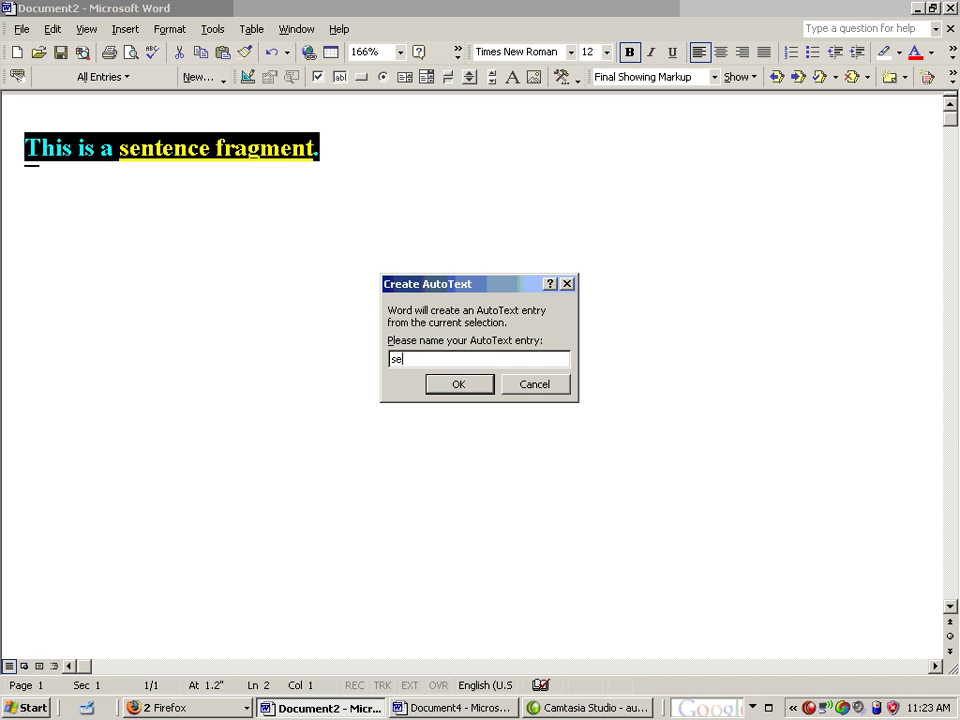
text(ntence fragment)
click(465, 388)
Insert the "sentence fragment" AutoText entry two lines below the original sentence
key(Right)
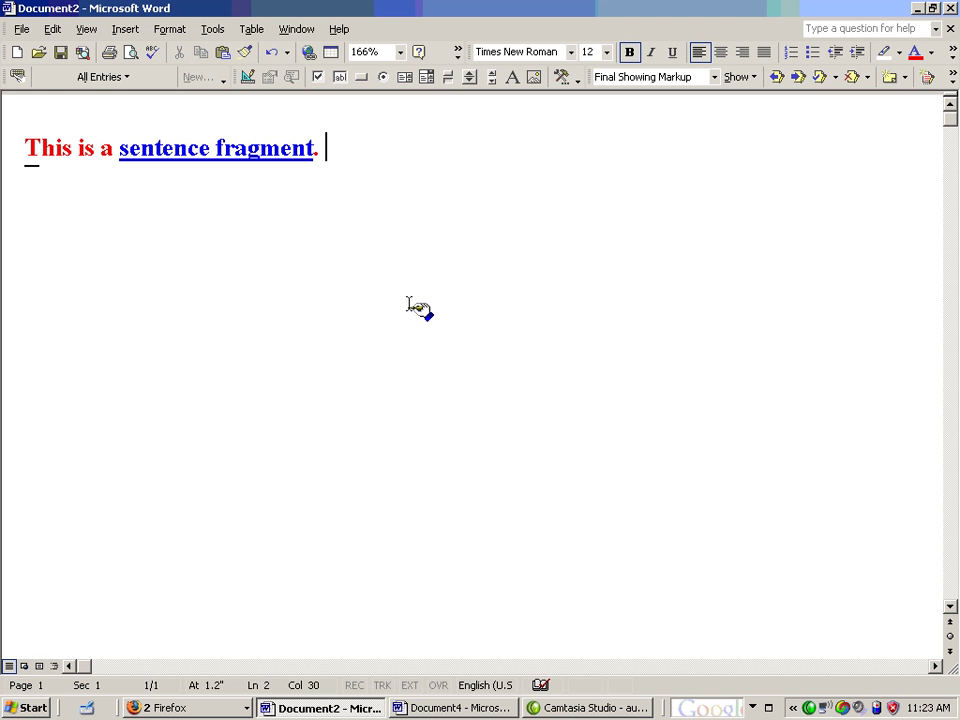
key(Return)
key(Return)
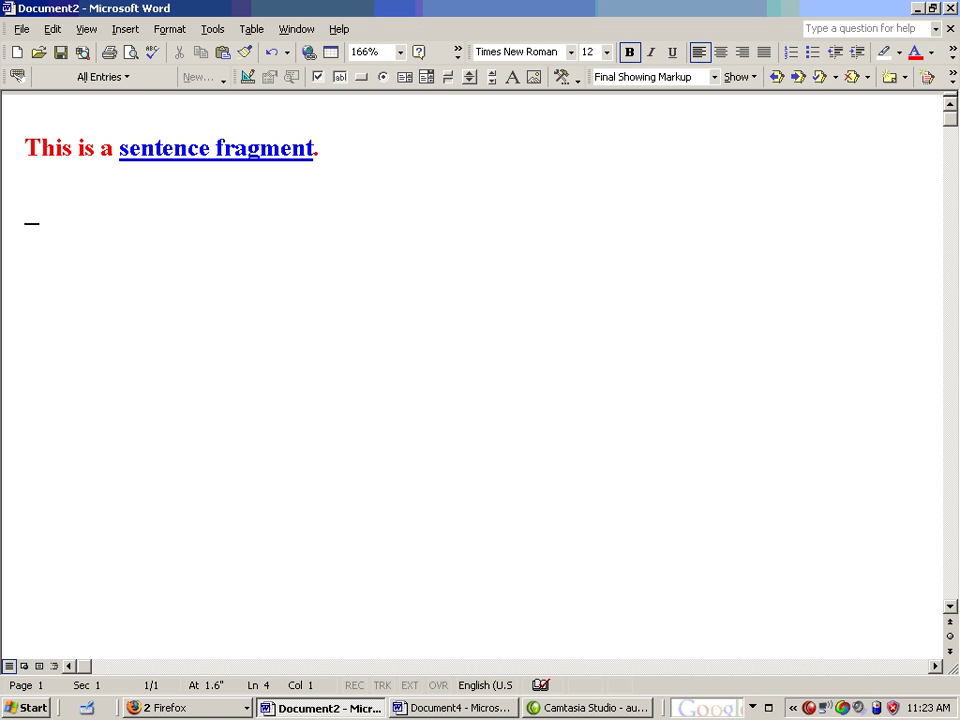
text(sent)
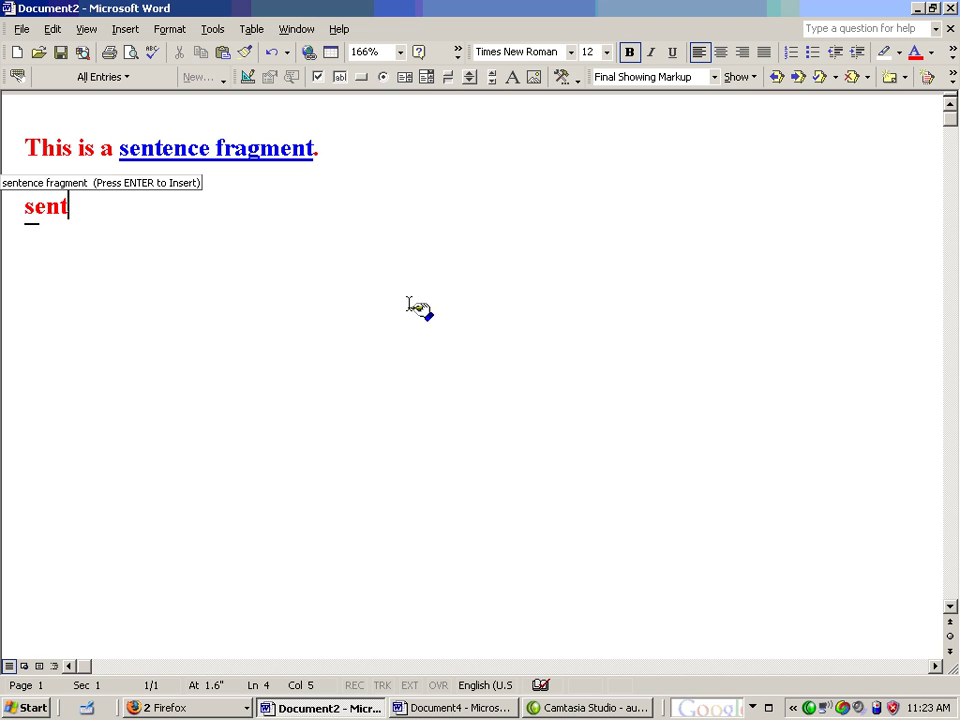
key(Return)
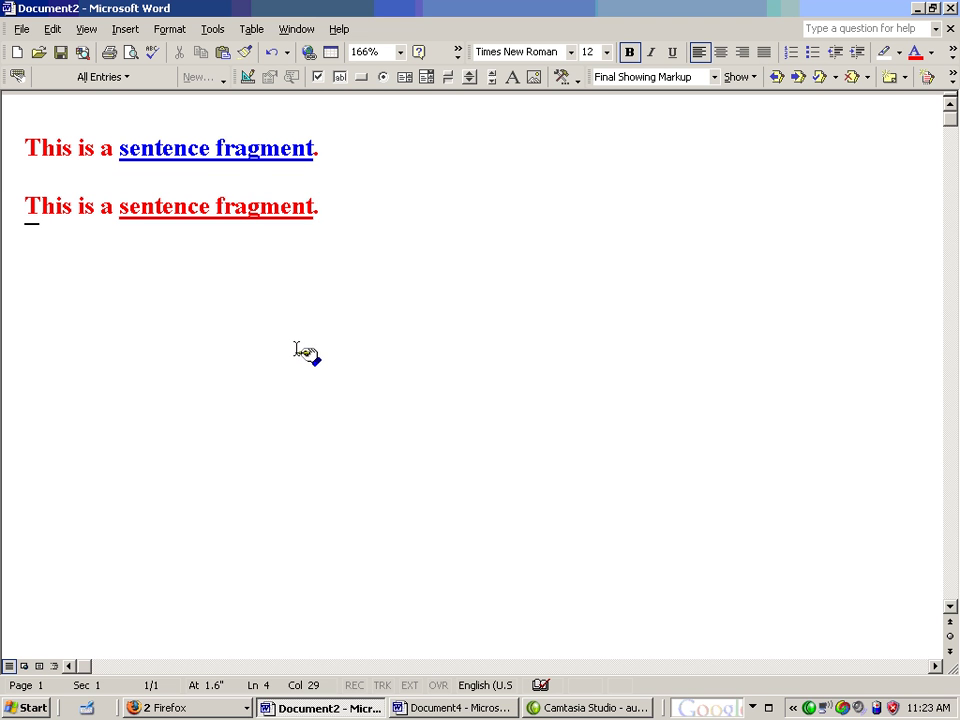
Follow the inserted comment's hyperlink, return to Document2 and add two new lines below the comment
ctrl+click(245, 216)
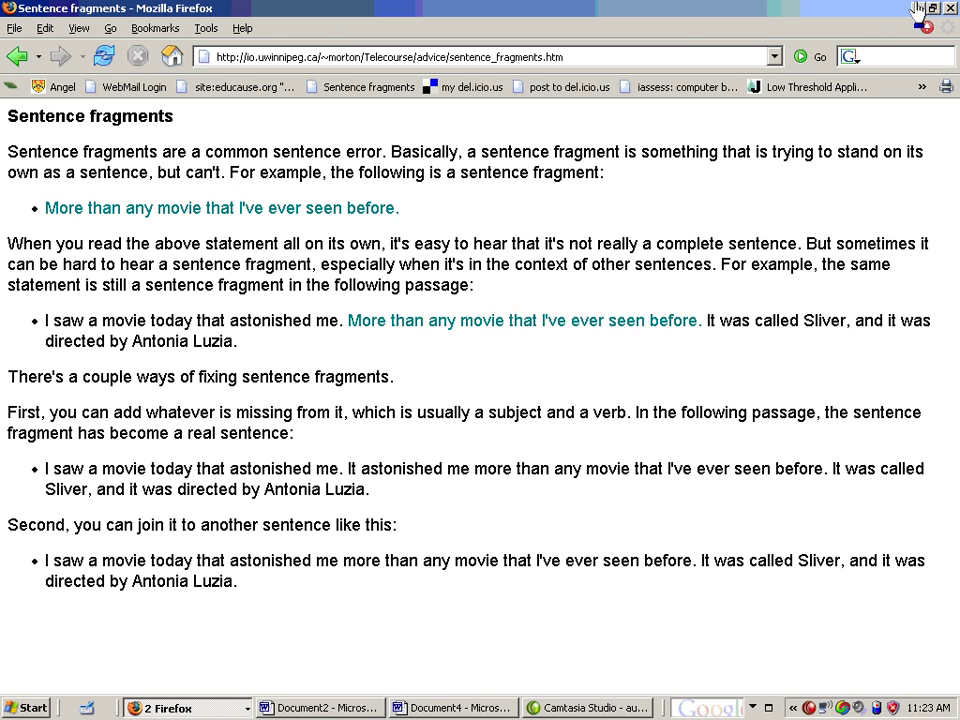
key(alt+Tab)
click(432, 216)
key(Return)
key(Return)
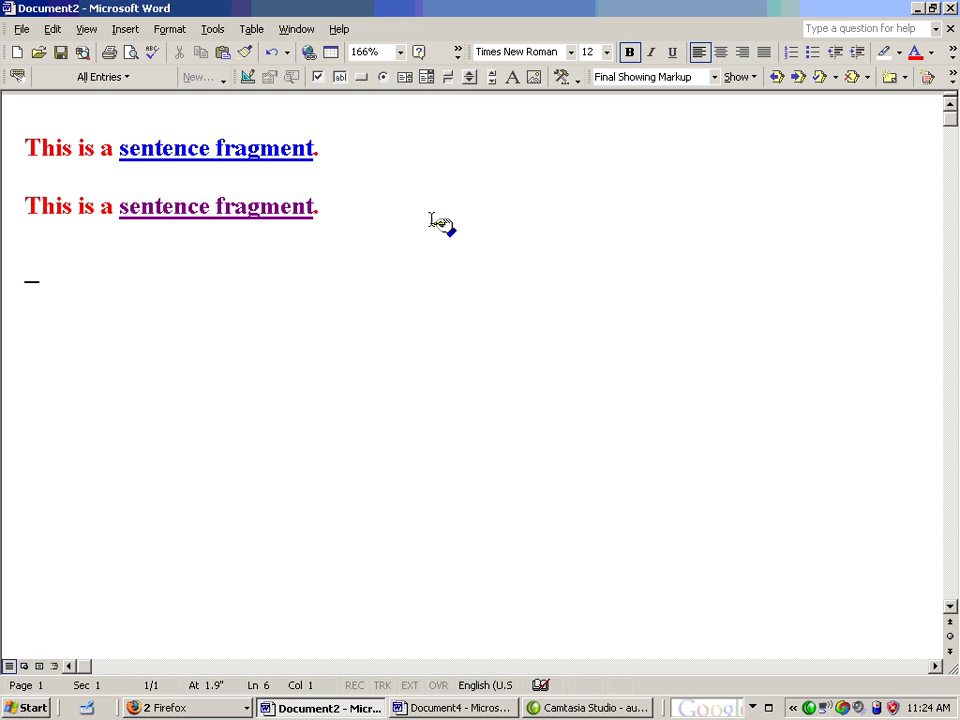
drag(27, 207, 118, 209)
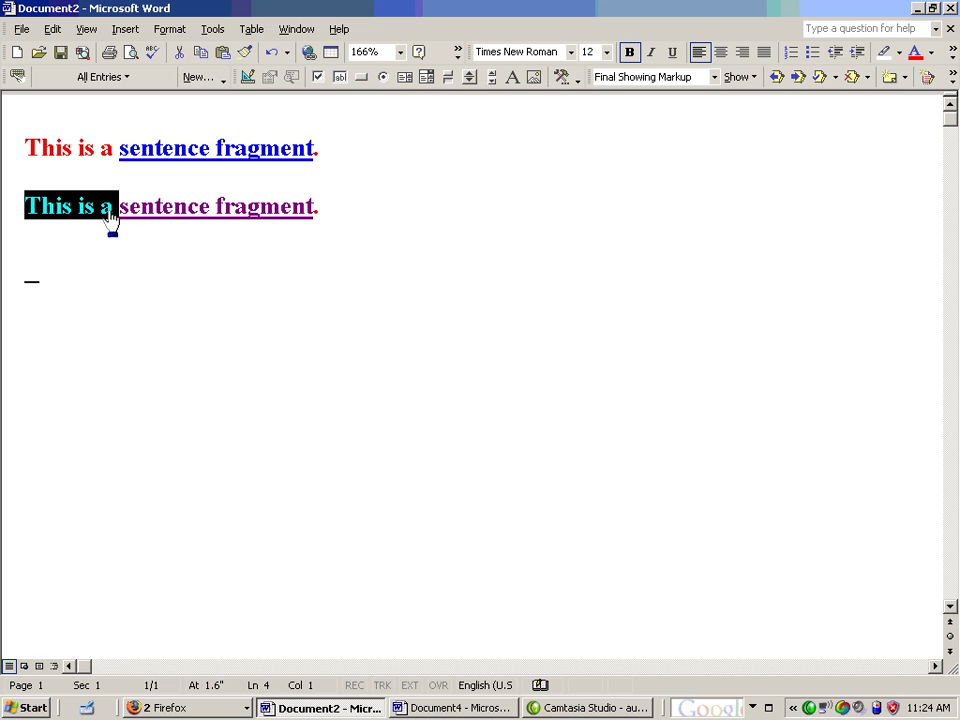
click(104, 276)
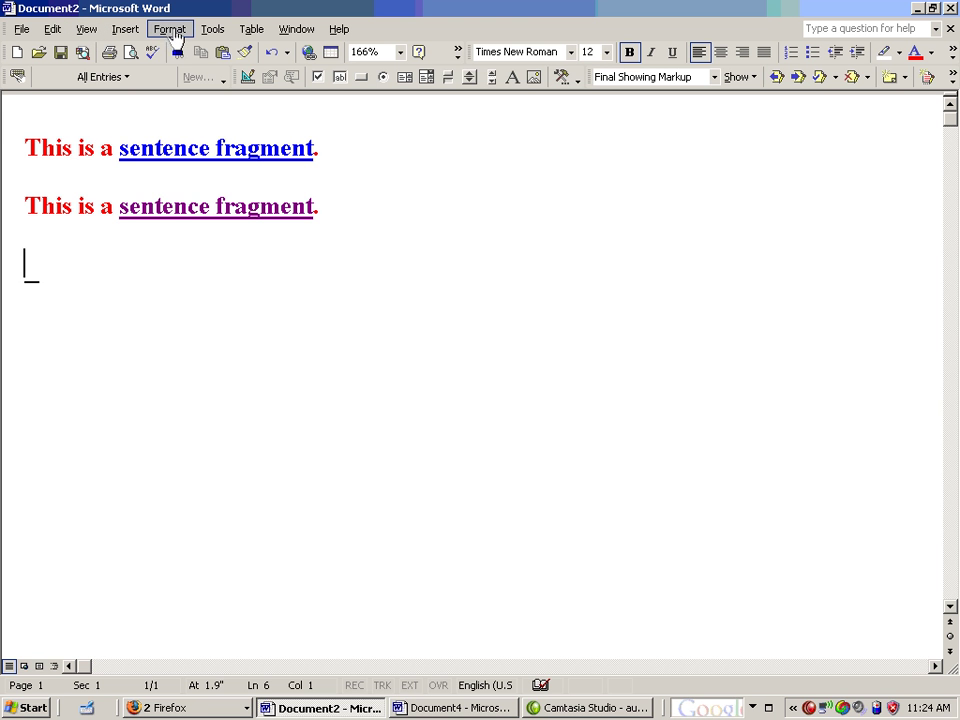
Turn on Track Changes in Document4 and insert "This is an unclear sentence" before "more or less intensely felt"
click(470, 712)
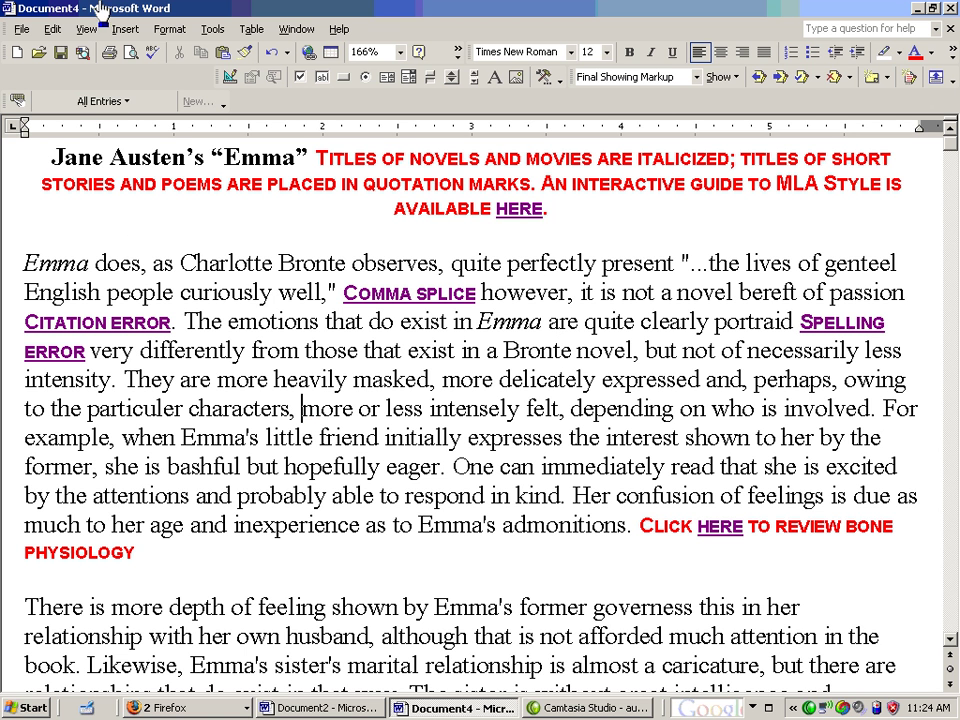
click(212, 29)
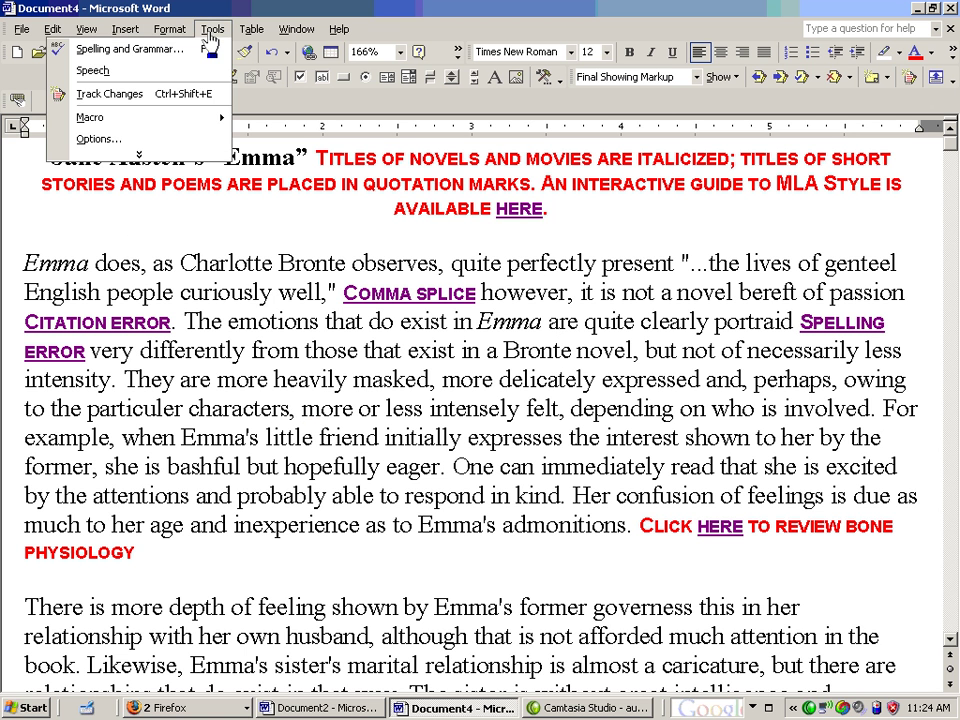
click(143, 97)
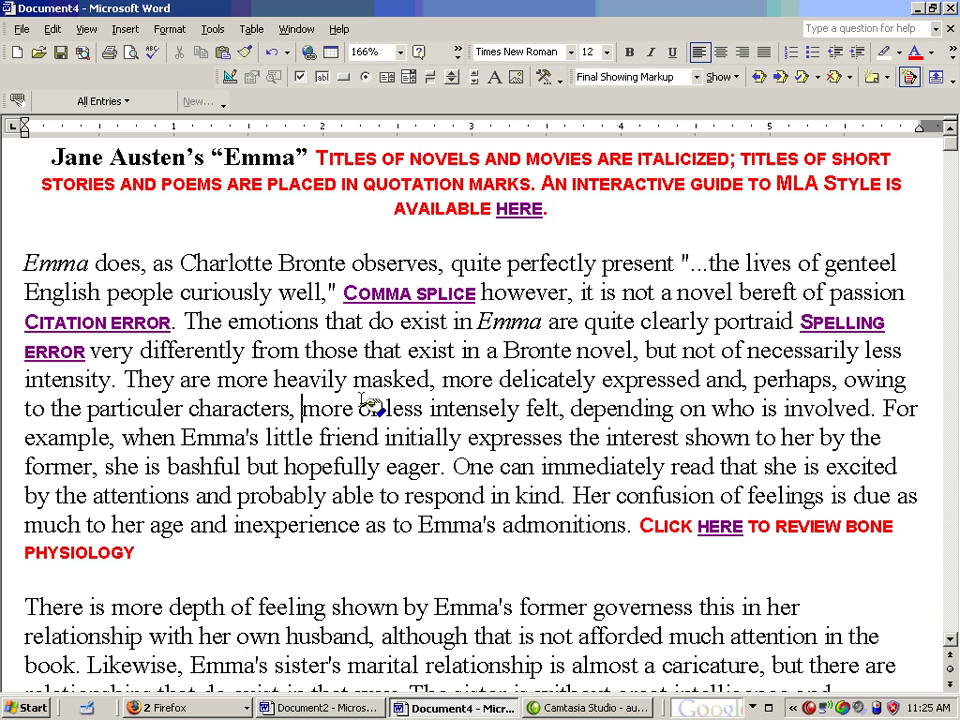
text(This is an unclear sentence)
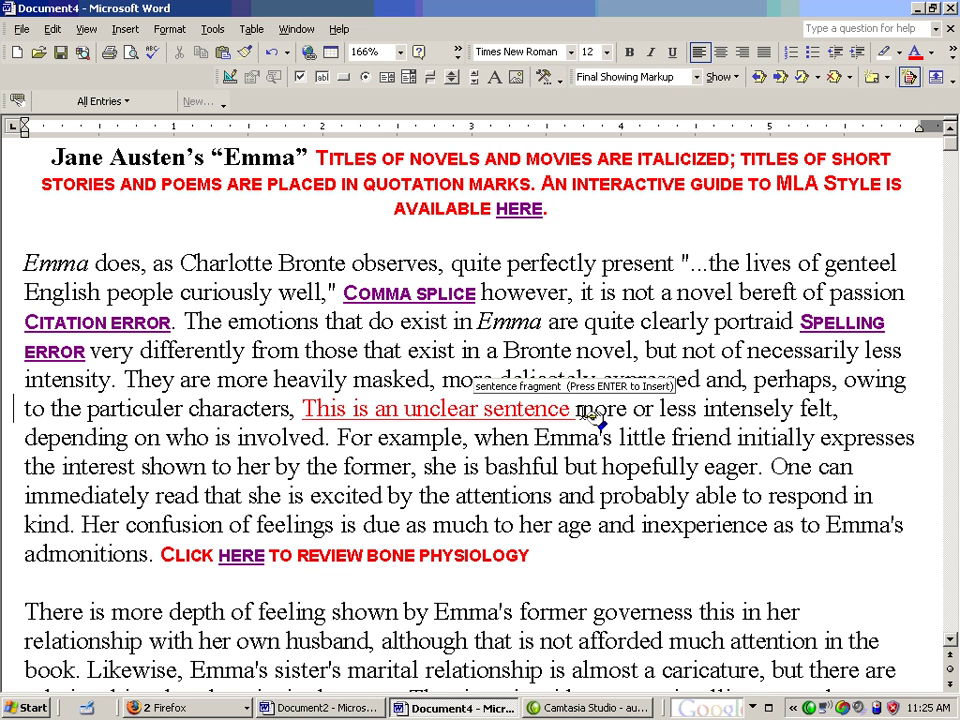
Delete "For example, when Emma's" as a tracked change and reject that deletion
drag(340, 438, 555, 392)
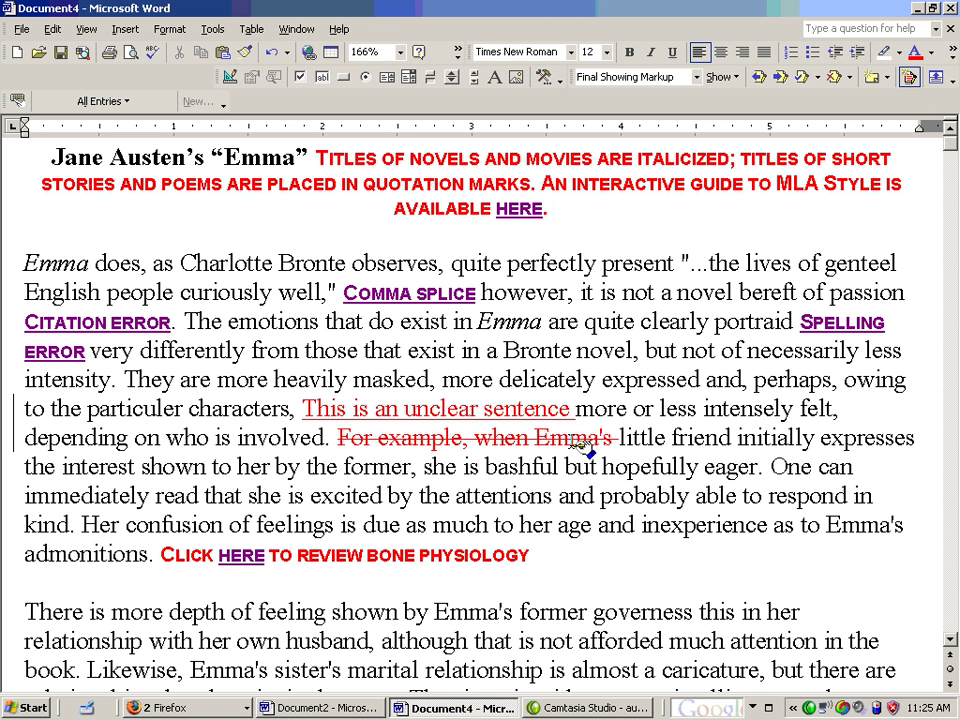
right_click(572, 446)
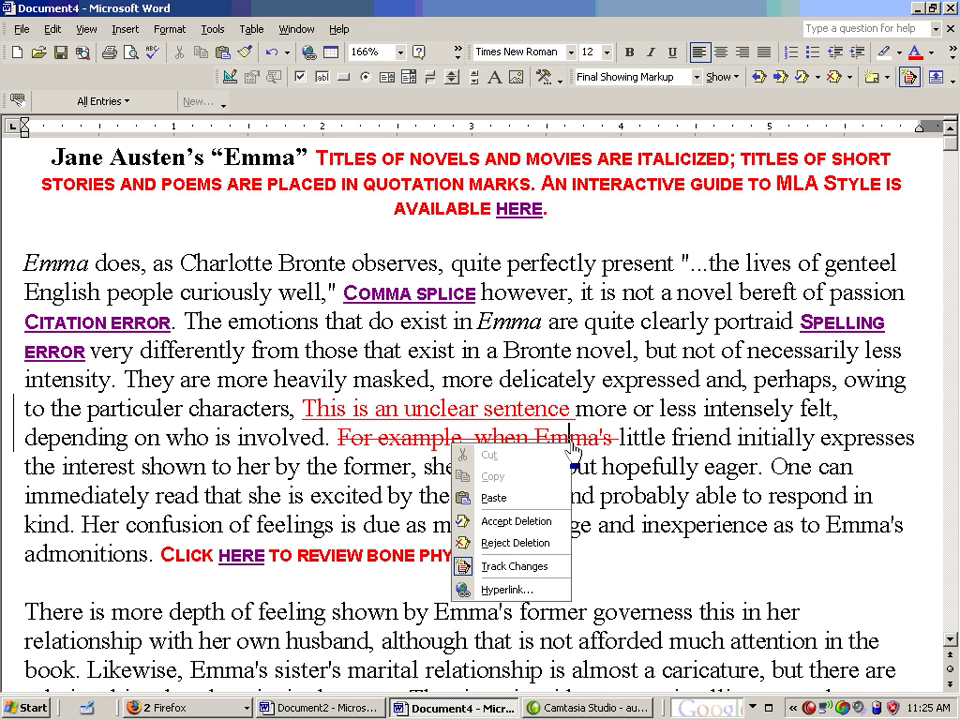
click(538, 549)
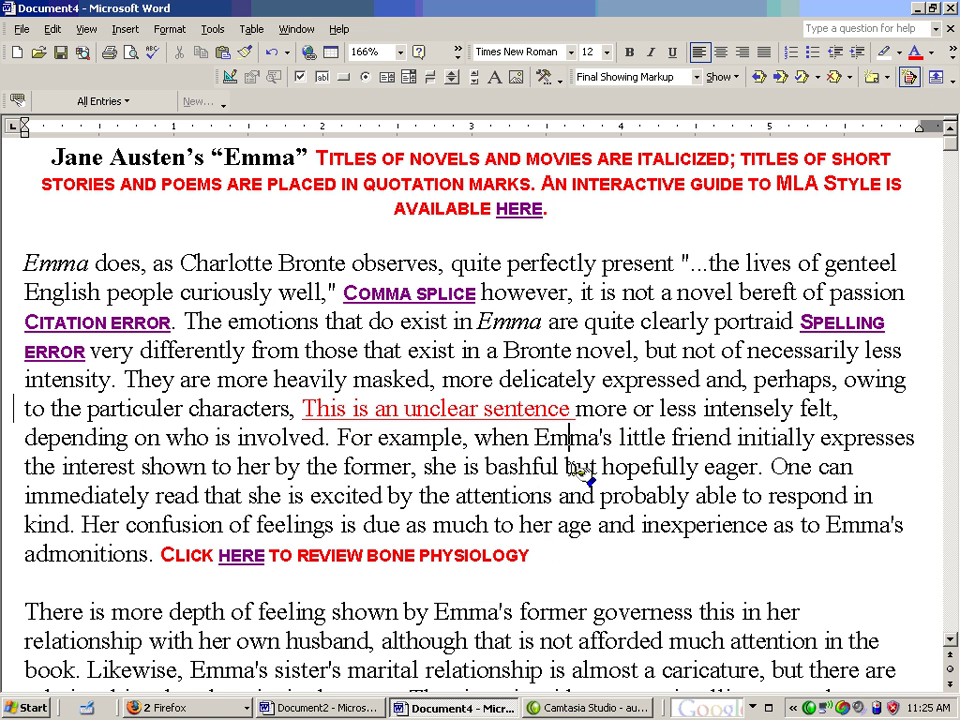